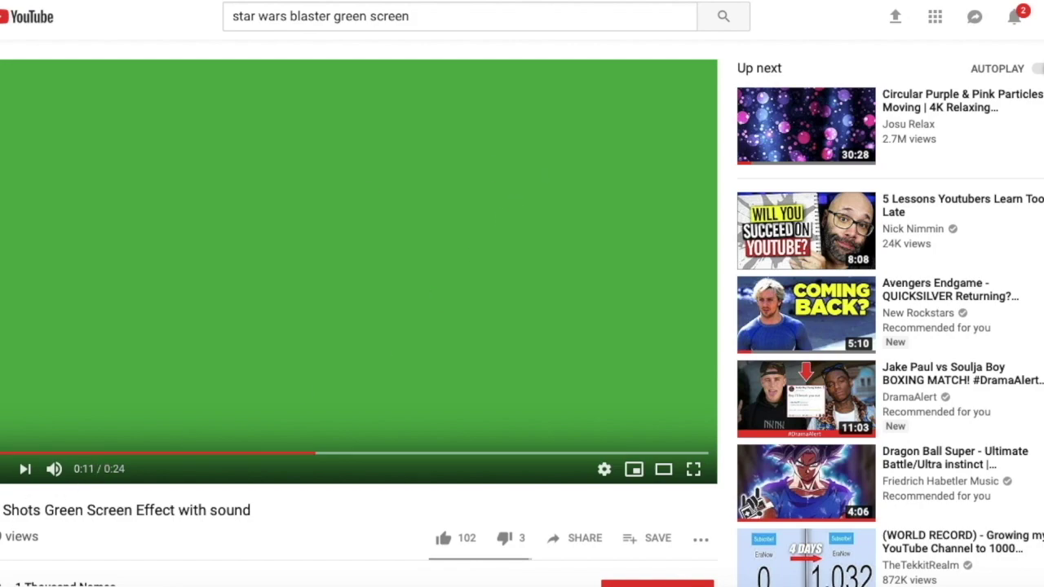
{"action": "scroll", "coordinate": [82, 541], "scroll_direction": "down", "scroll_amount": 15}
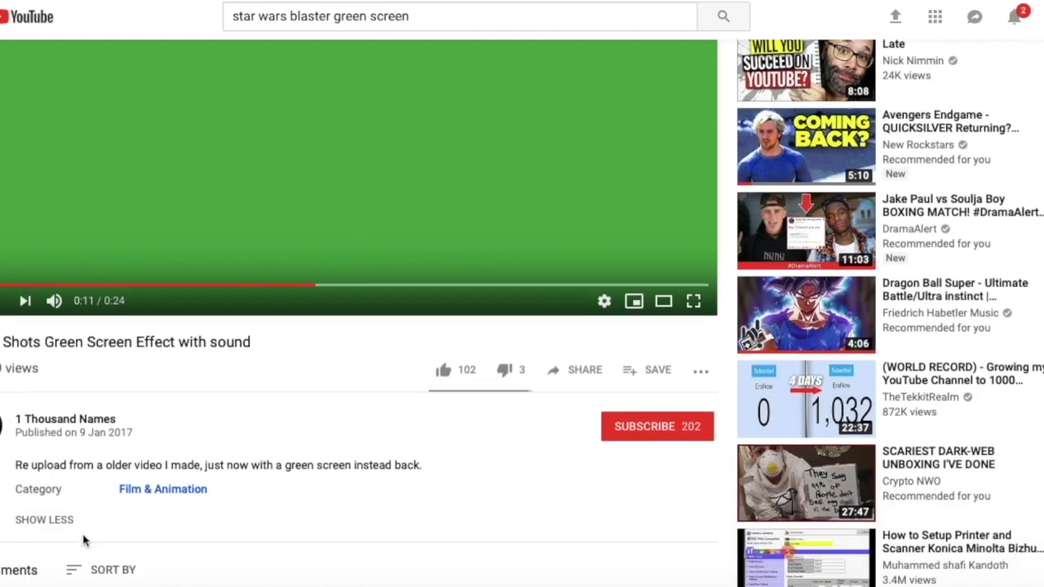
{"action": "scroll", "coordinate": [83, 541], "scroll_direction": "up", "scroll_amount": 2}
{"action": "scroll", "coordinate": [82, 541], "scroll_direction": "up", "scroll_amount": 1}
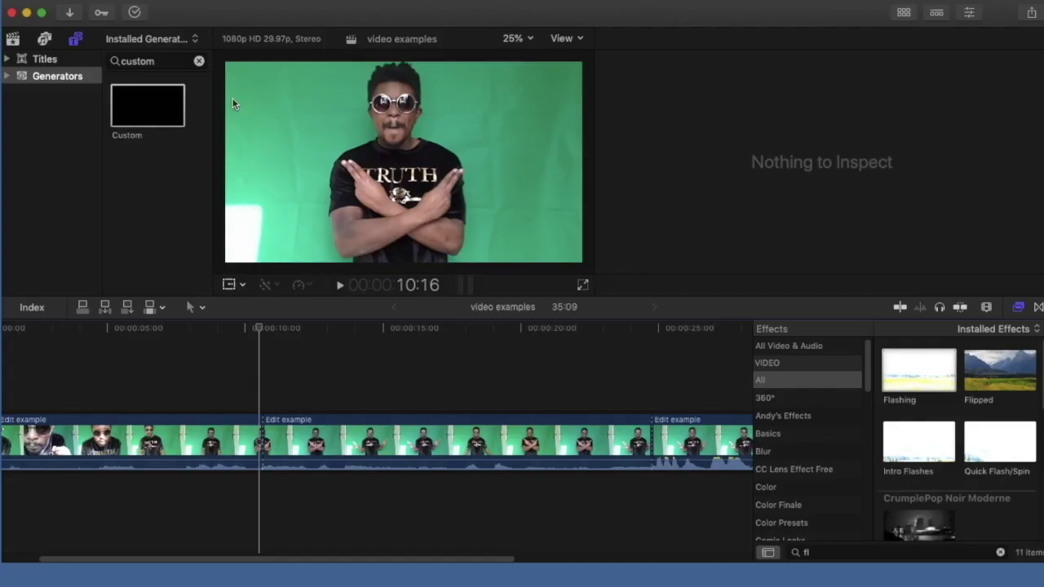
- In Final Cut Pro, import the Laser Shots Effect with sound clip into the 7-02-2019 event
{"action": "left_click", "coordinate": [121, 3]}
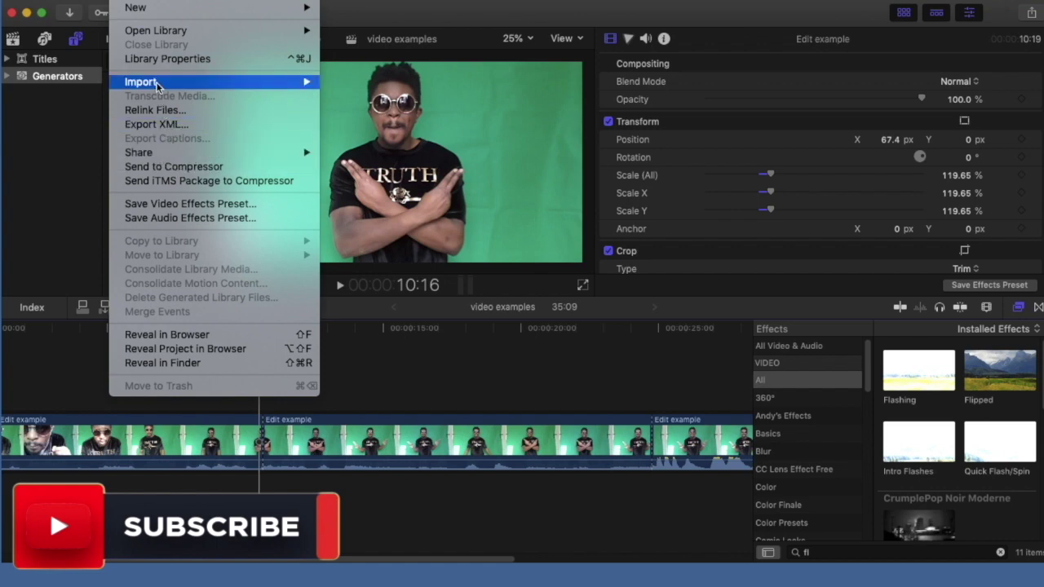
{"action": "mouse_move", "coordinate": [237, 81]}
{"action": "left_click", "coordinate": [382, 88]}
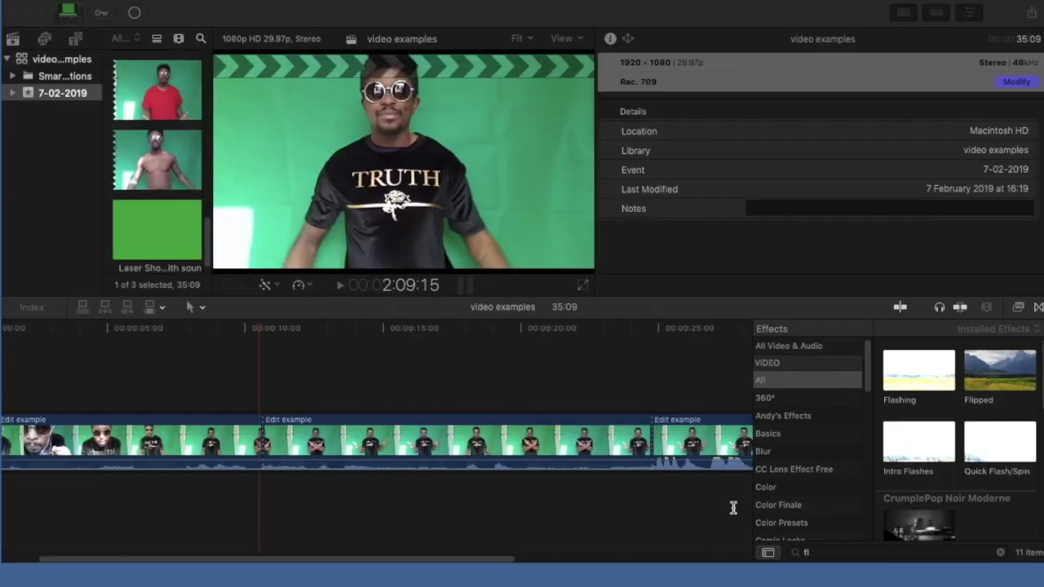
- Place the laser shots clip above the second Edit example clip, starting at about 10:19, and play it back
{"action": "left_click", "coordinate": [151, 221]}
{"action": "left_click_drag", "start_coordinate": [143, 223], "coordinate": [268, 380]}
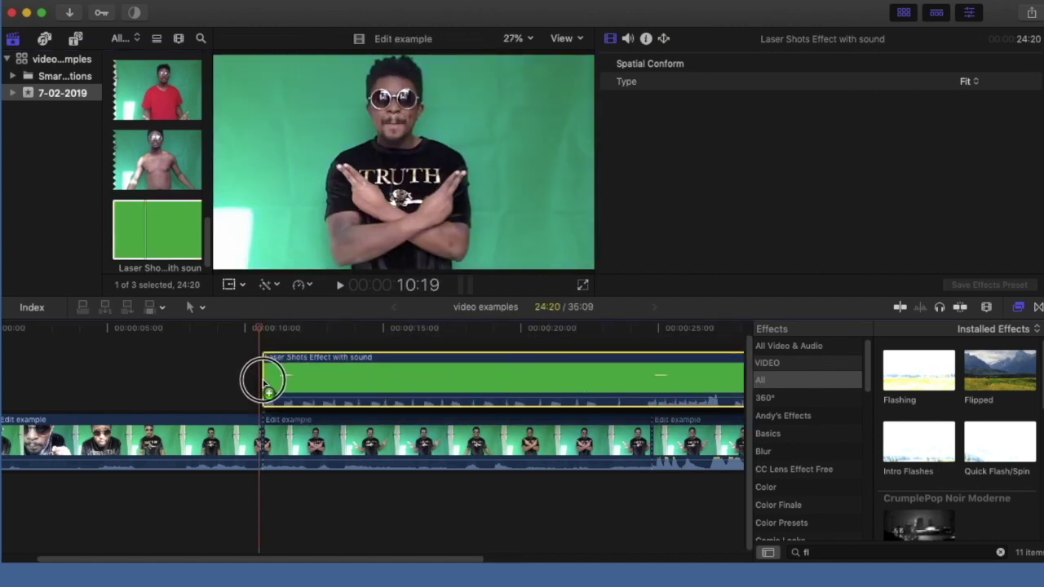
{"action": "scroll", "coordinate": [143, 130], "scroll_direction": "up", "scroll_amount": 5}
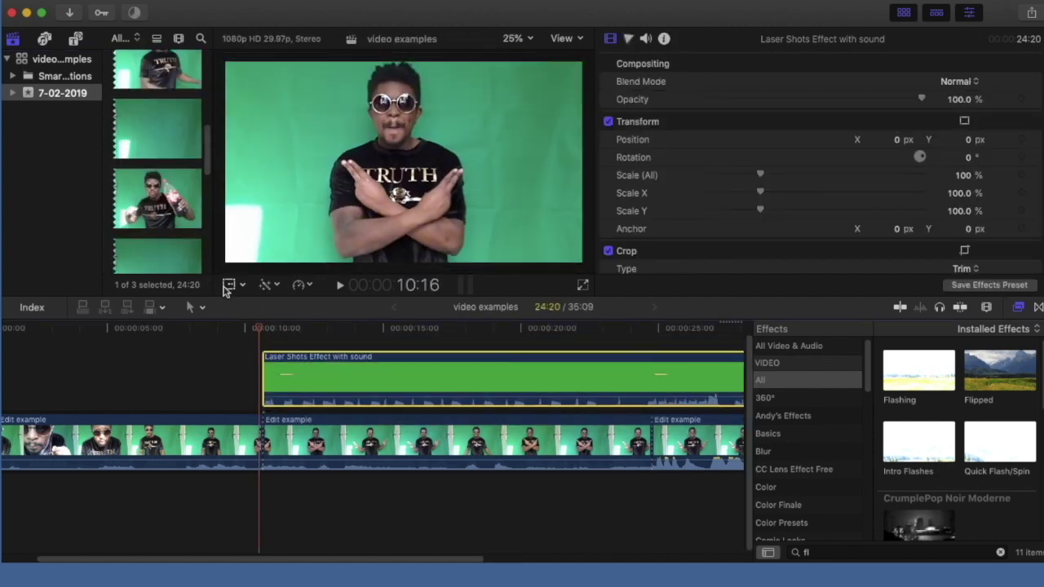
{"action": "key", "text": "space"}
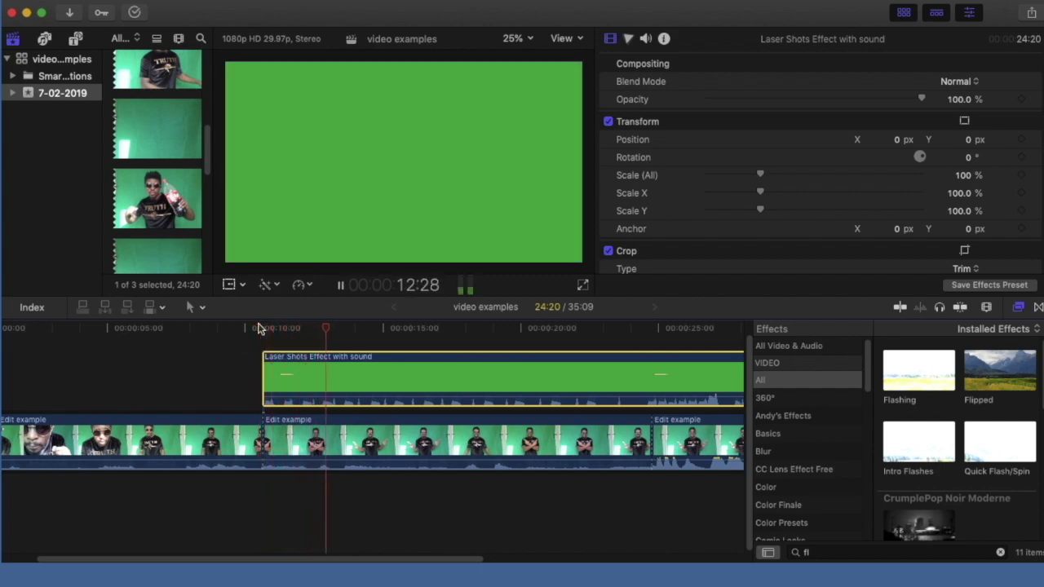
{"action": "key", "text": "space"}
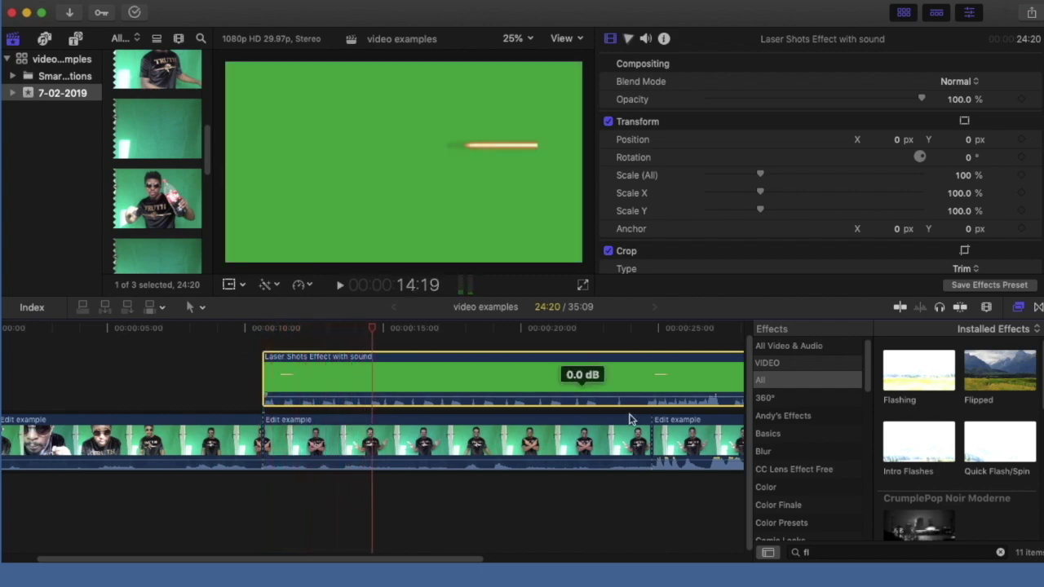
- Search the effects for "key", apply the Keyer effect to the laser shots clip, and preview the composite
{"action": "left_click", "coordinate": [822, 552]}
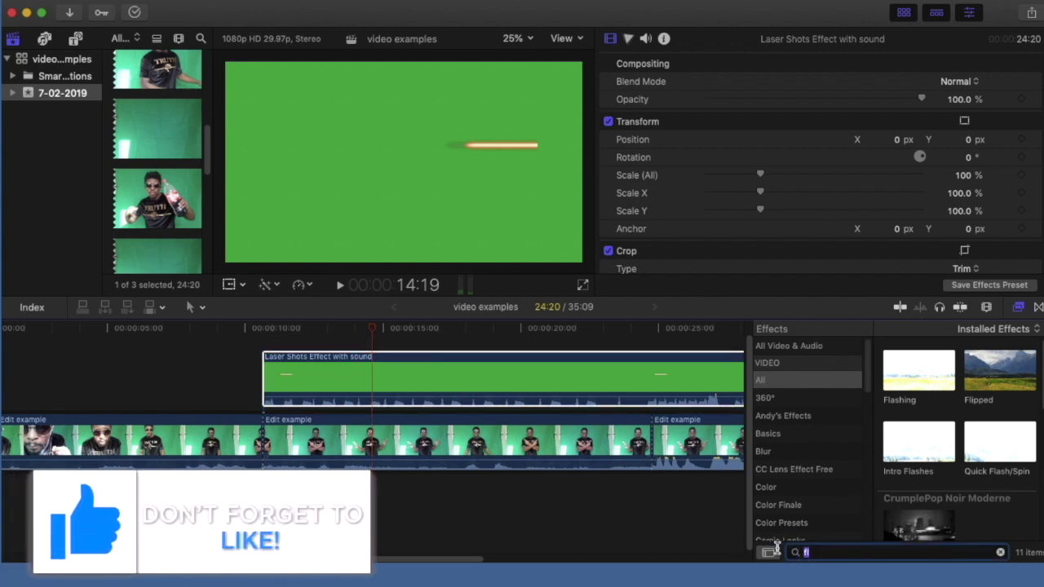
{"action": "key", "text": "BackSpace"}
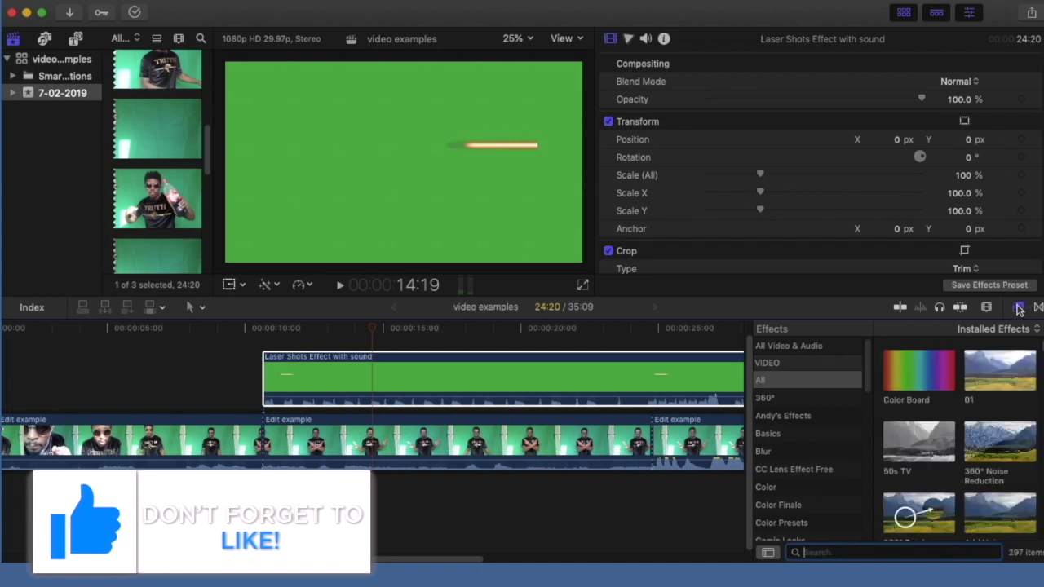
{"action": "left_click", "coordinate": [821, 515]}
{"action": "left_click", "coordinate": [828, 551]}
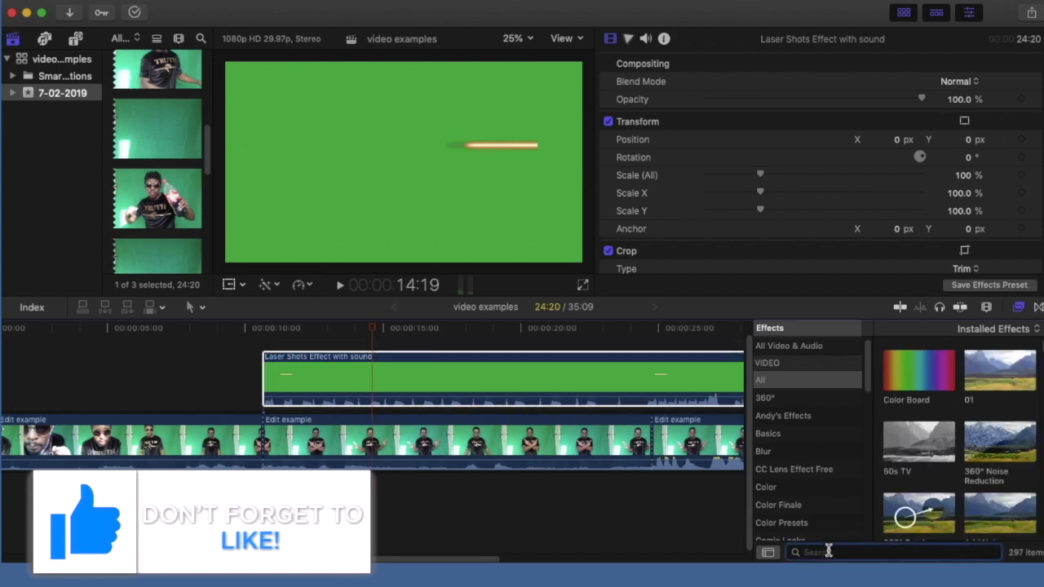
{"action": "type", "text": "key"}
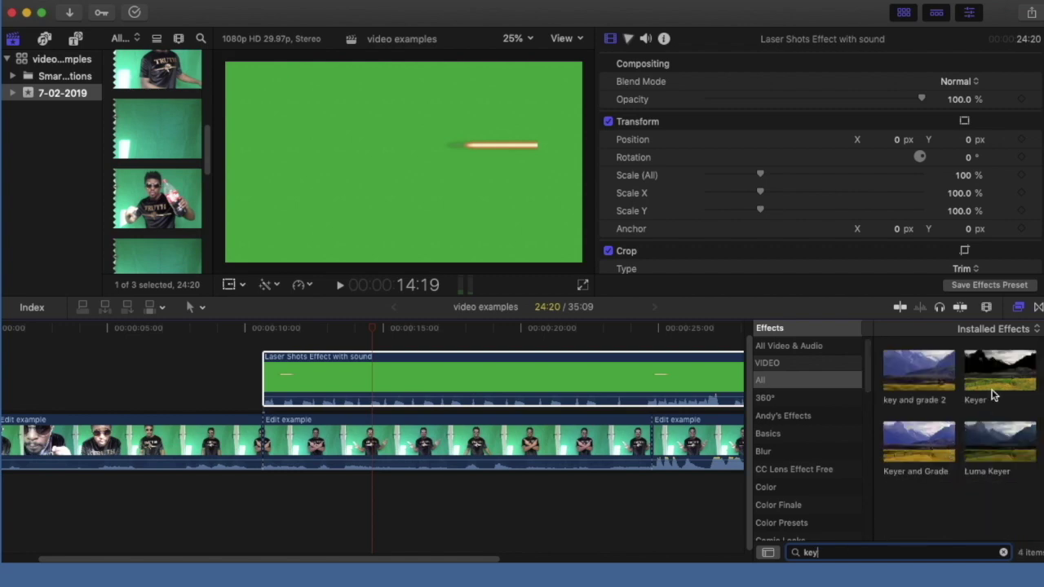
{"action": "left_click_drag", "start_coordinate": [990, 365], "coordinate": [479, 353]}
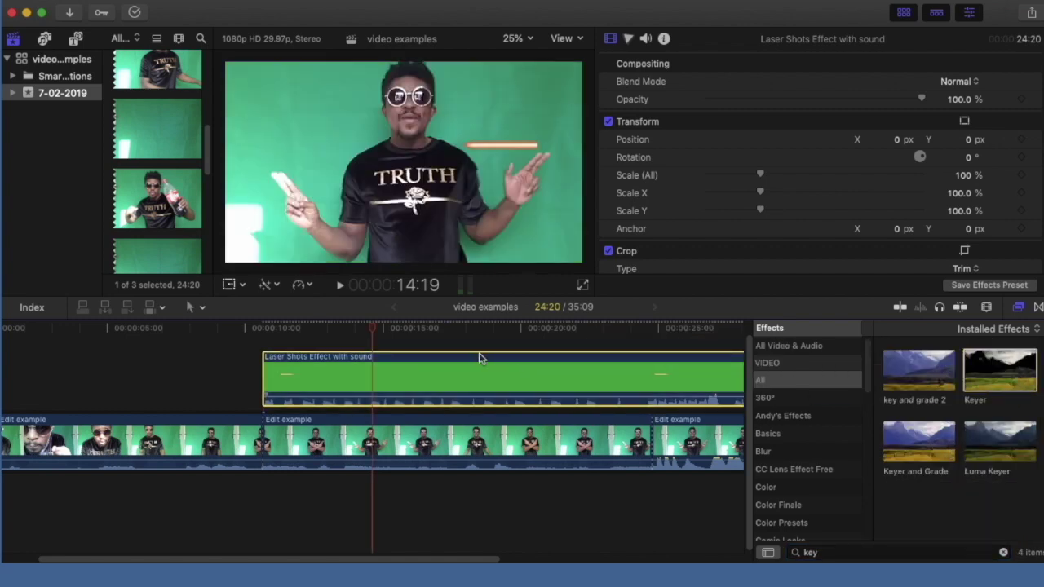
{"action": "left_click", "coordinate": [264, 333]}
{"action": "key", "text": "space"}
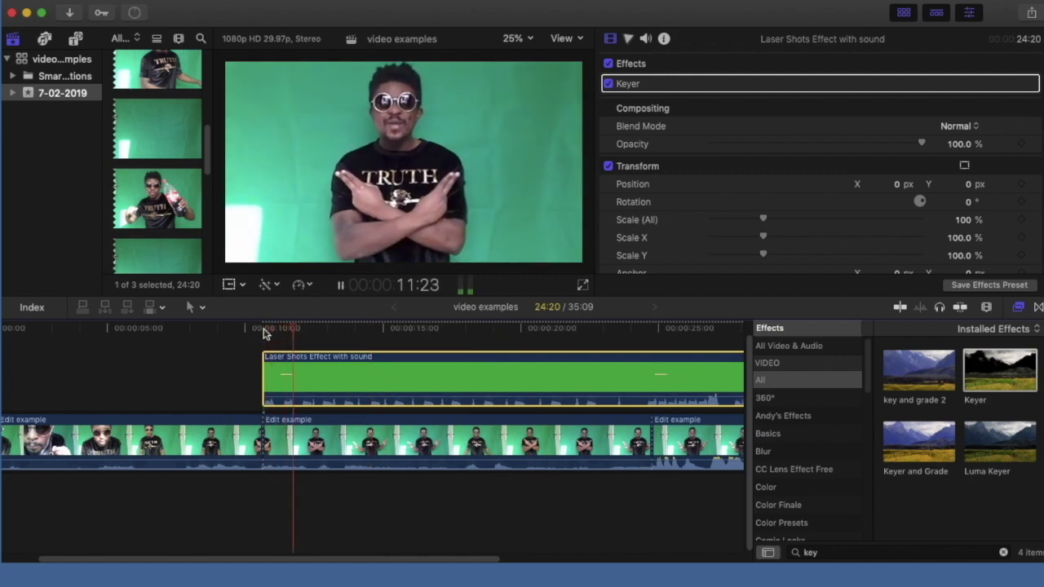
{"action": "key", "text": "space"}
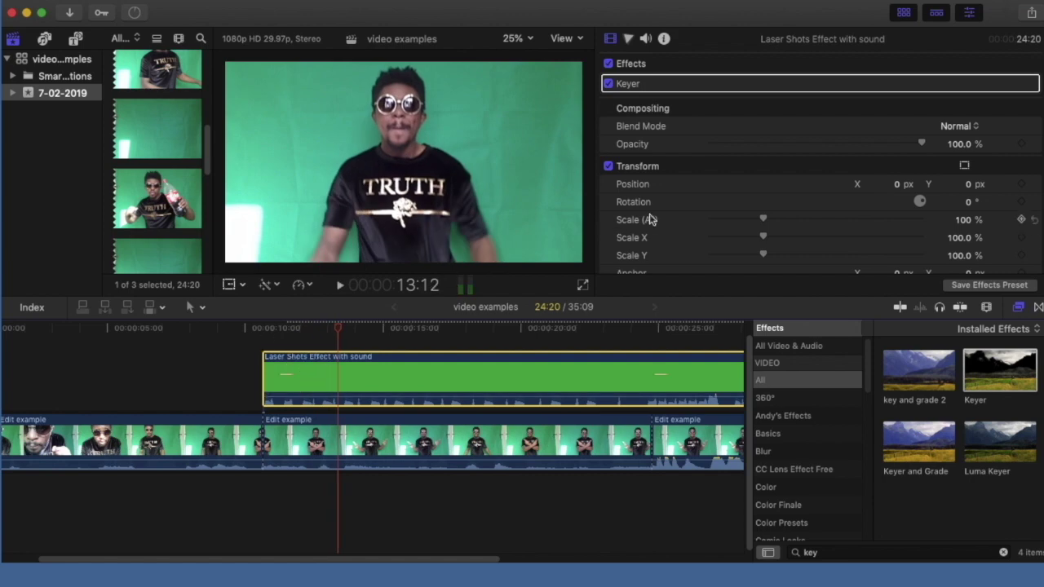
- Enable the on-screen transform controls for the laser clip, try a larger scale, and settle on a scale of about 80%
{"action": "left_click", "coordinate": [966, 166]}
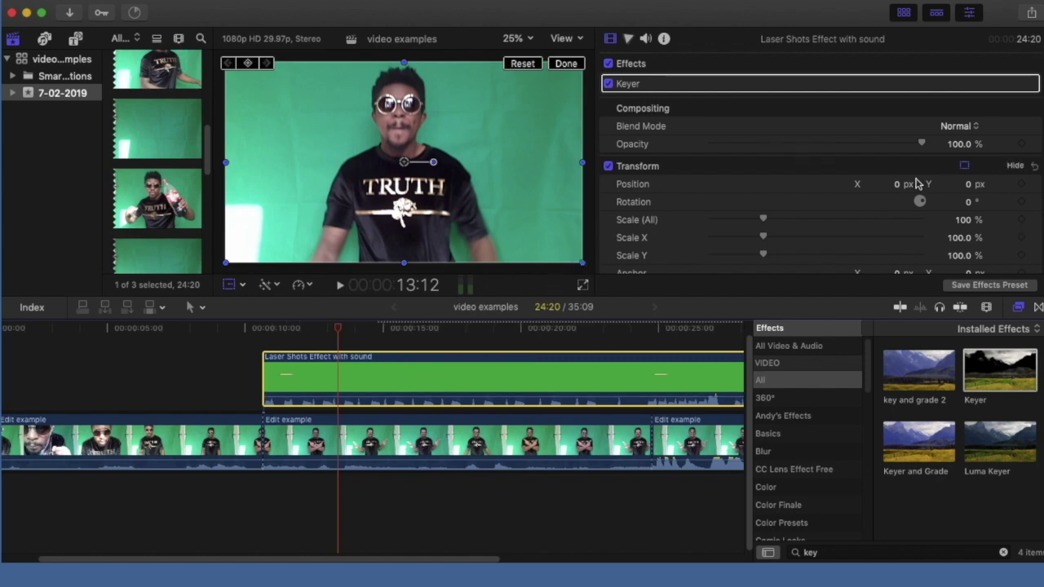
{"action": "left_click_drag", "start_coordinate": [763, 220], "coordinate": [813, 220]}
{"action": "left_click", "coordinate": [299, 331]}
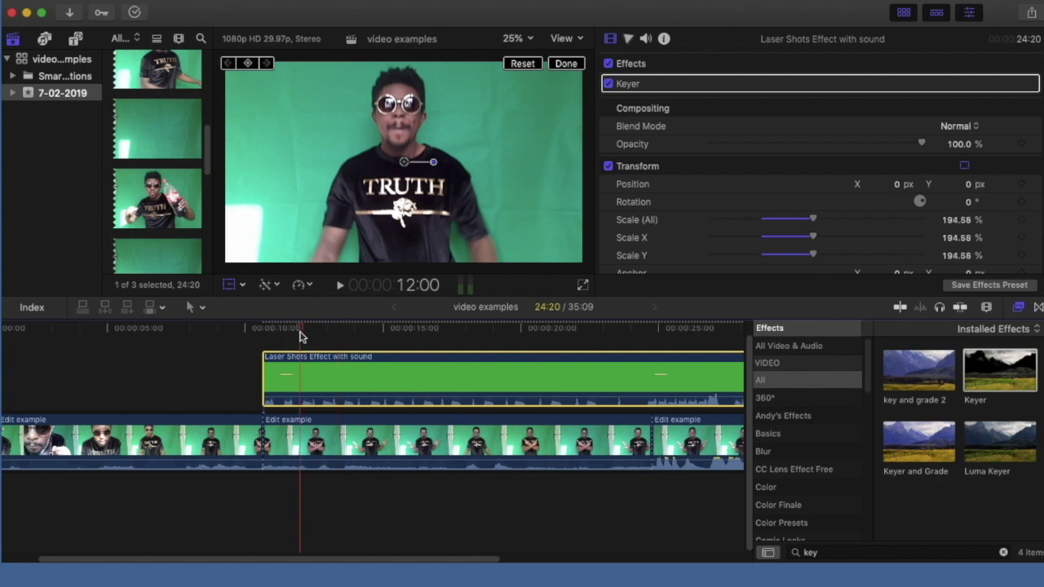
{"action": "left_click", "coordinate": [271, 331]}
{"action": "key", "text": "space"}
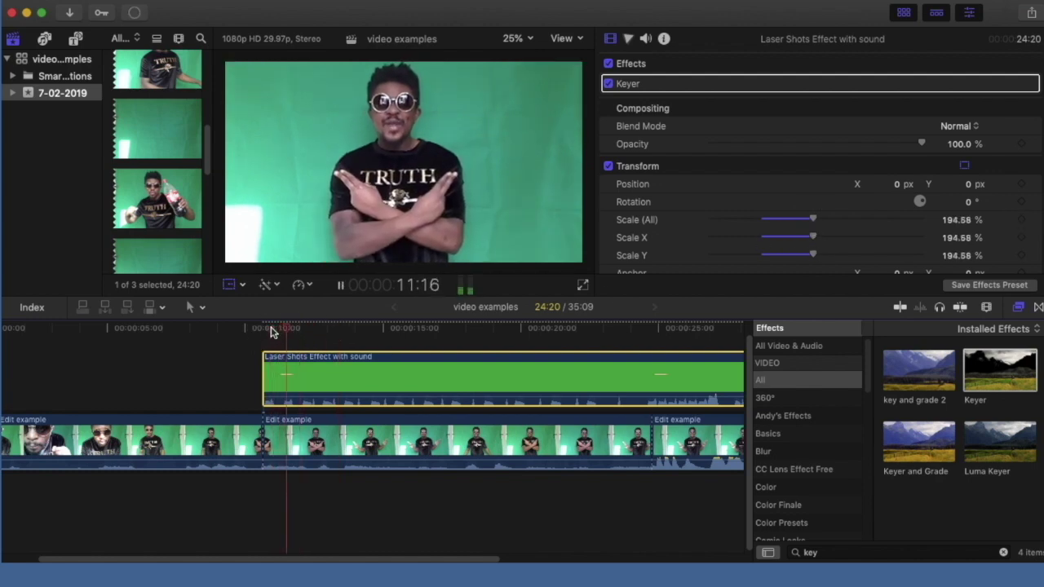
{"action": "key", "text": "space"}
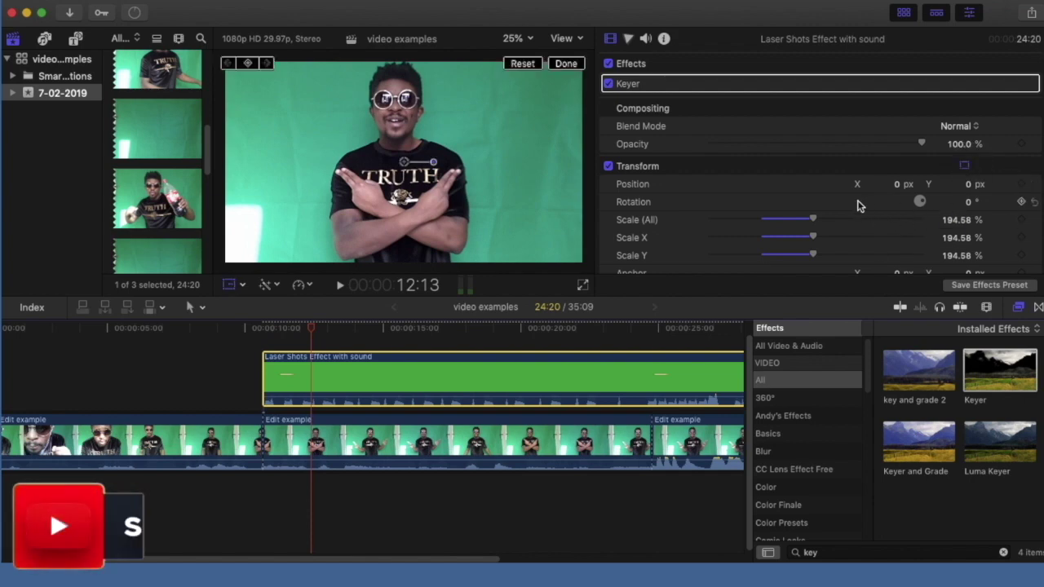
{"action": "left_click_drag", "start_coordinate": [812, 220], "coordinate": [752, 221]}
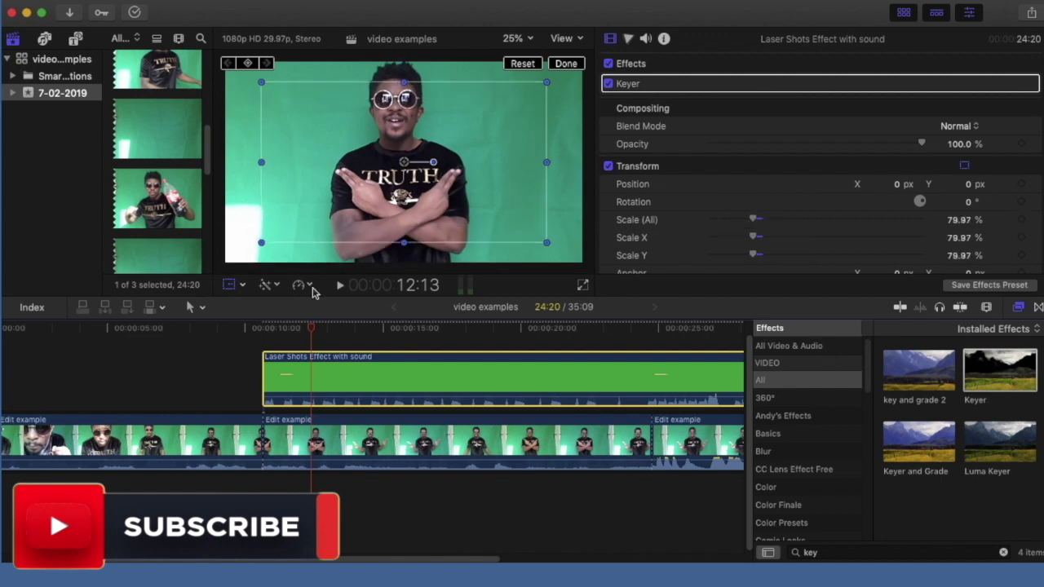
- At a frame showing the laser near 12:27, rotate the laser clip to about 131° and move it over the upper body
{"action": "key", "text": "space"}
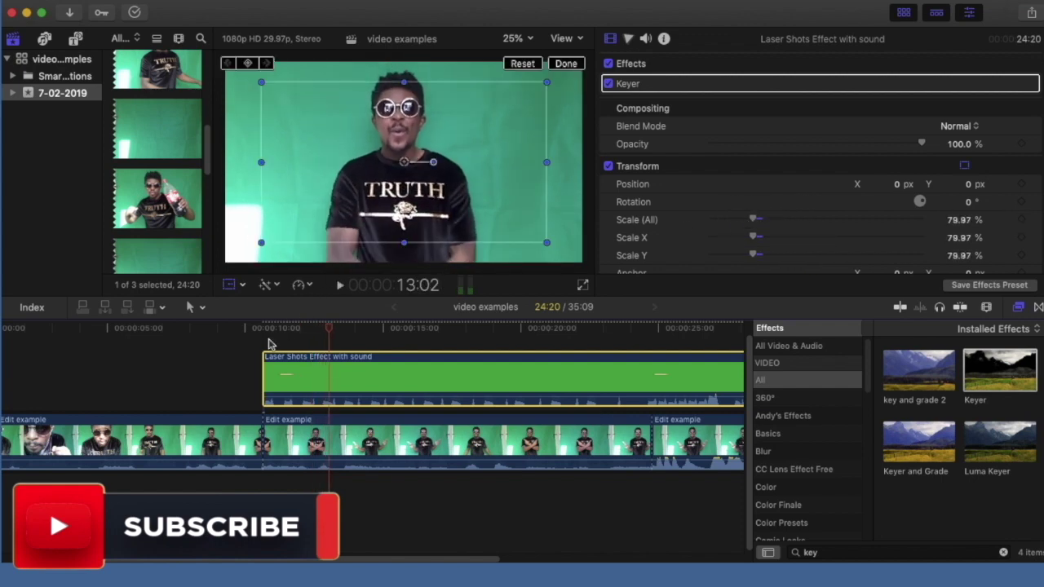
{"action": "key", "text": "Left"}
{"action": "key", "text": "Left"}
{"action": "key", "text": "Left"}
{"action": "key", "text": "Left"}
{"action": "key", "text": "Left"}
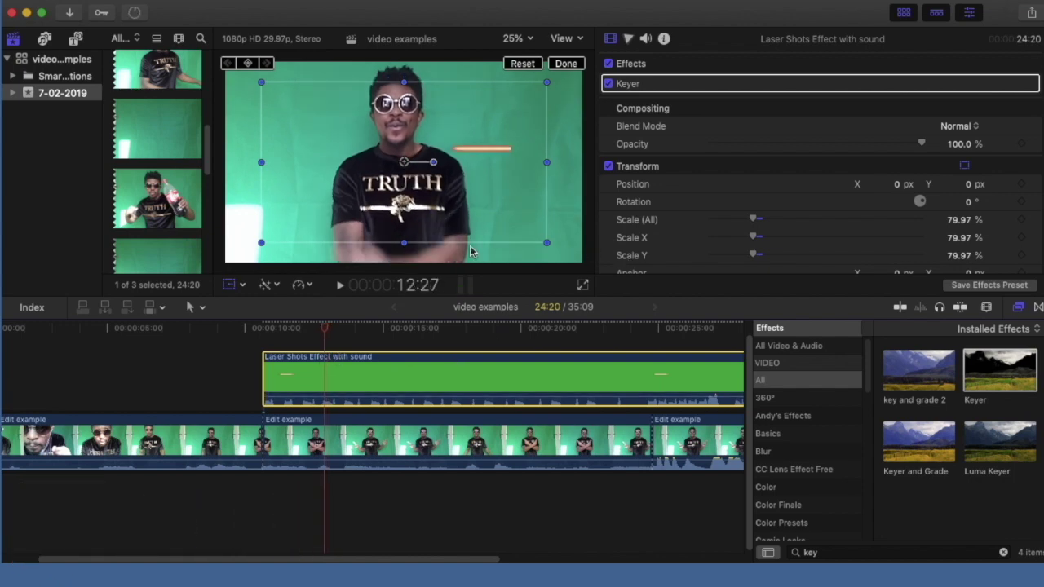
{"action": "left_click_drag", "start_coordinate": [433, 165], "coordinate": [357, 140]}
{"action": "left_click_drag", "start_coordinate": [399, 175], "coordinate": [363, 201]}
- At the start of the laser clip, reposition the laser so that it comes out of the raised fingertips
{"action": "left_click_drag", "start_coordinate": [330, 331], "coordinate": [265, 351]}
{"action": "left_click_drag", "start_coordinate": [359, 189], "coordinate": [352, 154]}
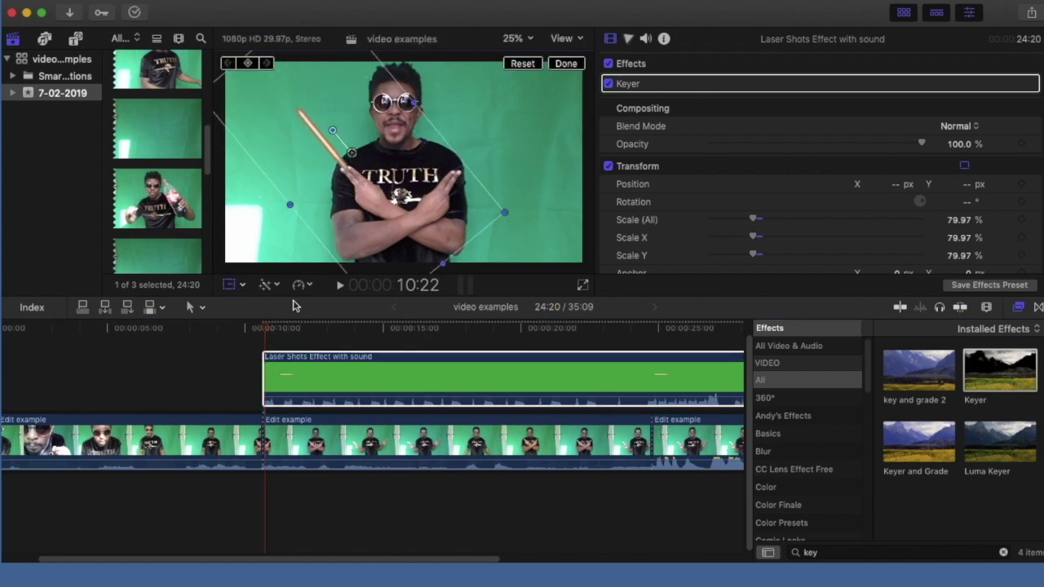
{"action": "left_click_drag", "start_coordinate": [265, 330], "coordinate": [262, 332]}
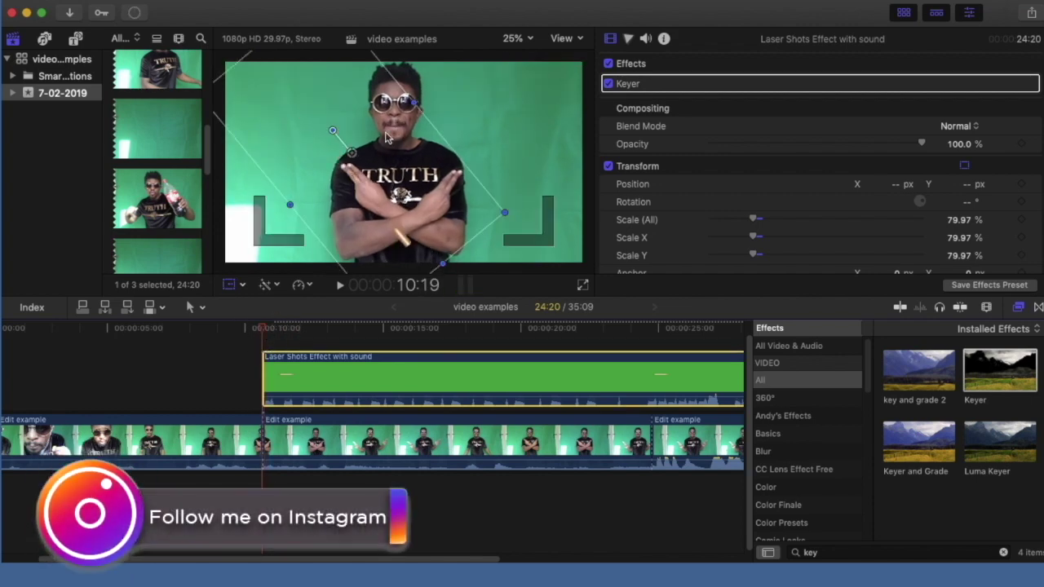
{"action": "left_click_drag", "start_coordinate": [353, 159], "coordinate": [290, 76]}
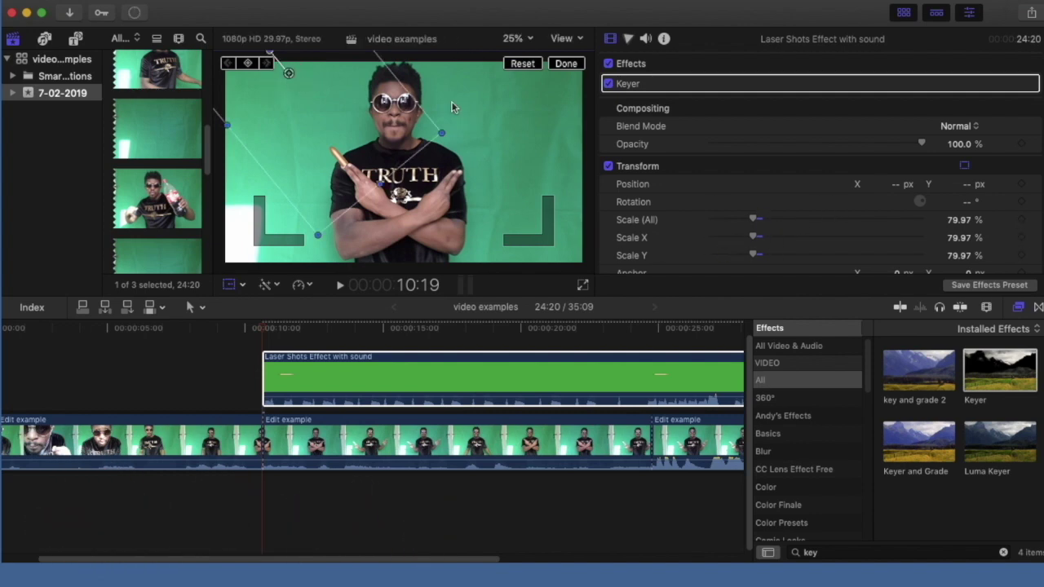
- Stretch the laser clip to a Y scale of about 106% and fine-tune its position against the fingertips
{"action": "left_click_drag", "start_coordinate": [227, 125], "coordinate": [209, 145]}
{"action": "left_click_drag", "start_coordinate": [290, 77], "coordinate": [295, 75]}
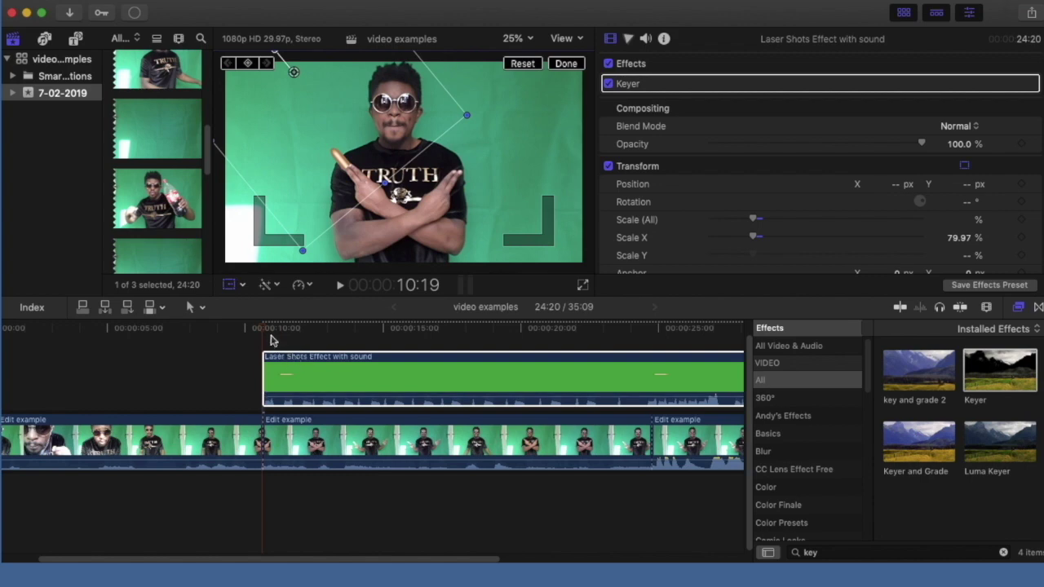
{"action": "mouse_move", "coordinate": [264, 331]}
{"action": "left_mouse_down"}
{"action": "mouse_move", "coordinate": [292, 339]}
{"action": "mouse_move", "coordinate": [252, 342]}
{"action": "mouse_move", "coordinate": [275, 345]}
{"action": "mouse_move", "coordinate": [284, 333]}
{"action": "left_mouse_up"}
{"action": "mouse_move", "coordinate": [292, 75]}
{"action": "left_mouse_down"}
{"action": "mouse_move", "coordinate": [281, 80]}
{"action": "mouse_move", "coordinate": [282, 71]}
{"action": "left_mouse_up"}
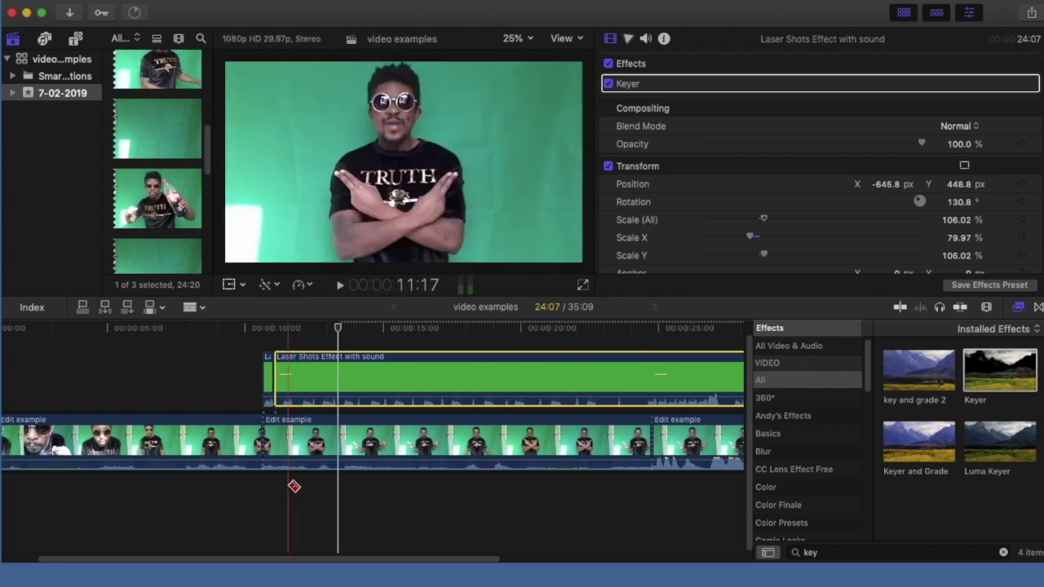
- Retime the longer laser segment after the cut to a fast 2x speed
{"action": "key", "text": "a"}
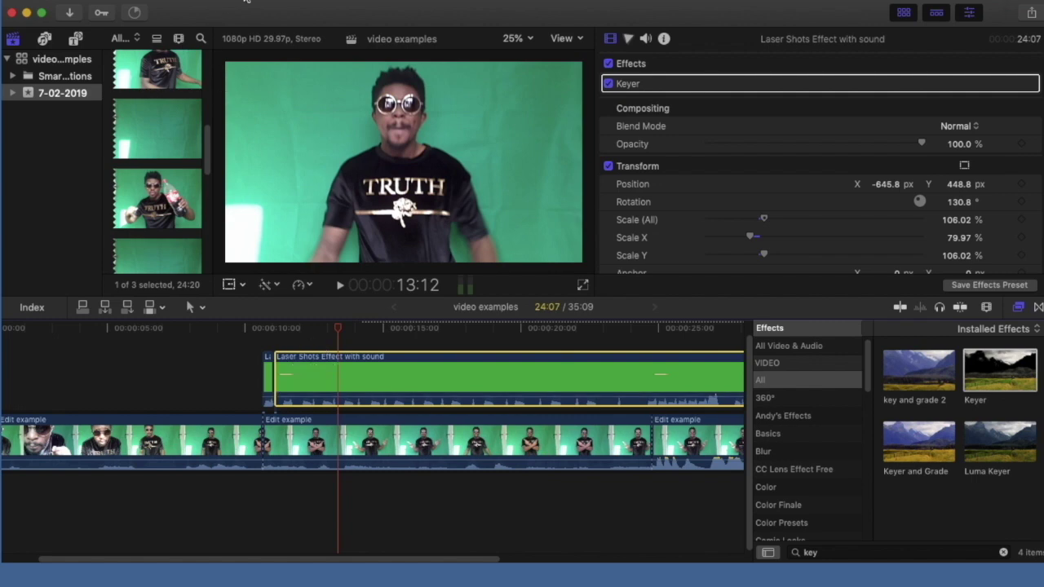
{"action": "left_click", "coordinate": [301, 0]}
{"action": "mouse_move", "coordinate": [357, 181]}
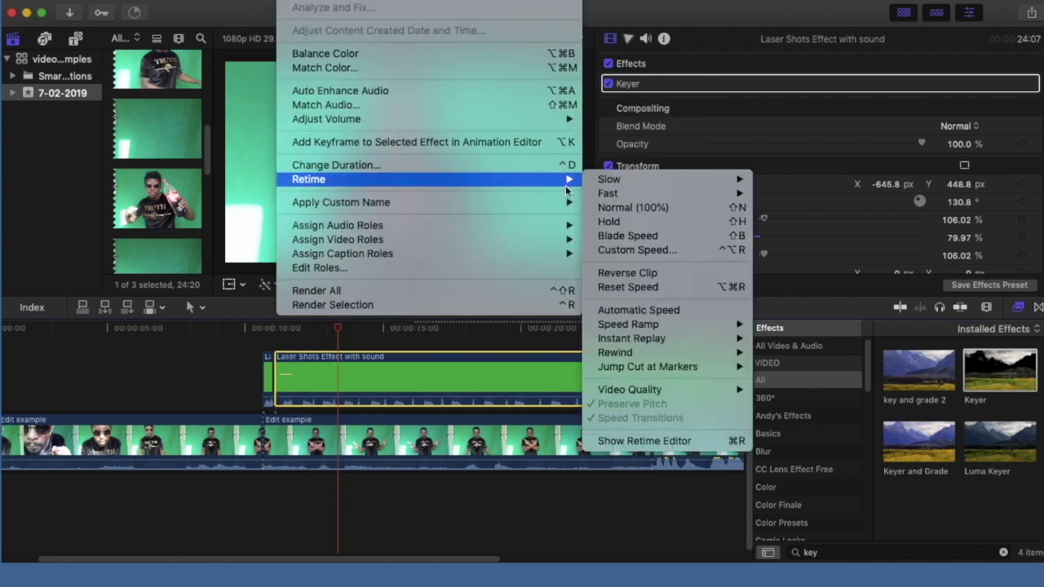
{"action": "mouse_move", "coordinate": [611, 185]}
{"action": "mouse_move", "coordinate": [647, 193]}
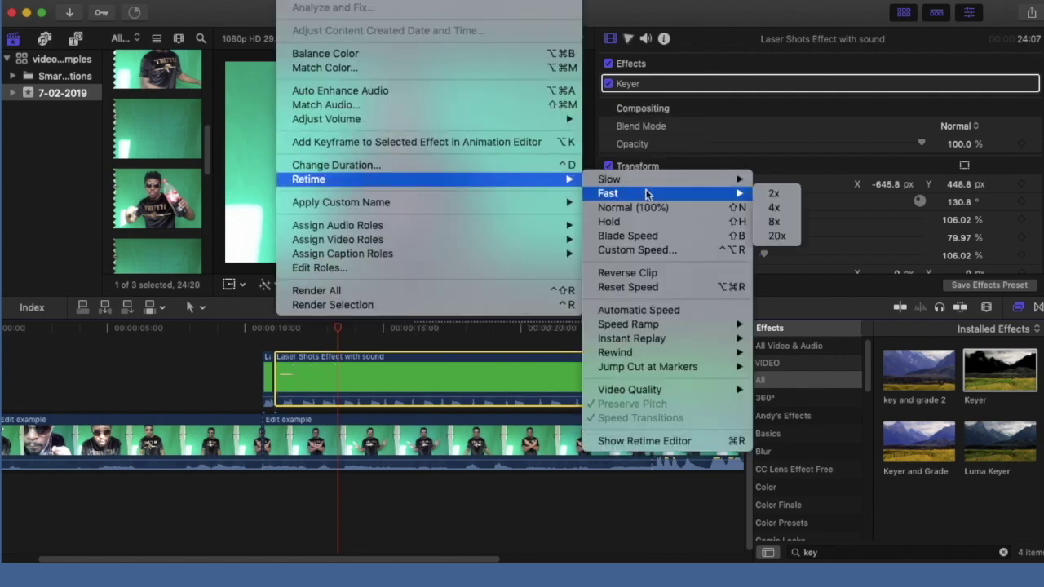
{"action": "left_click", "coordinate": [774, 194]}
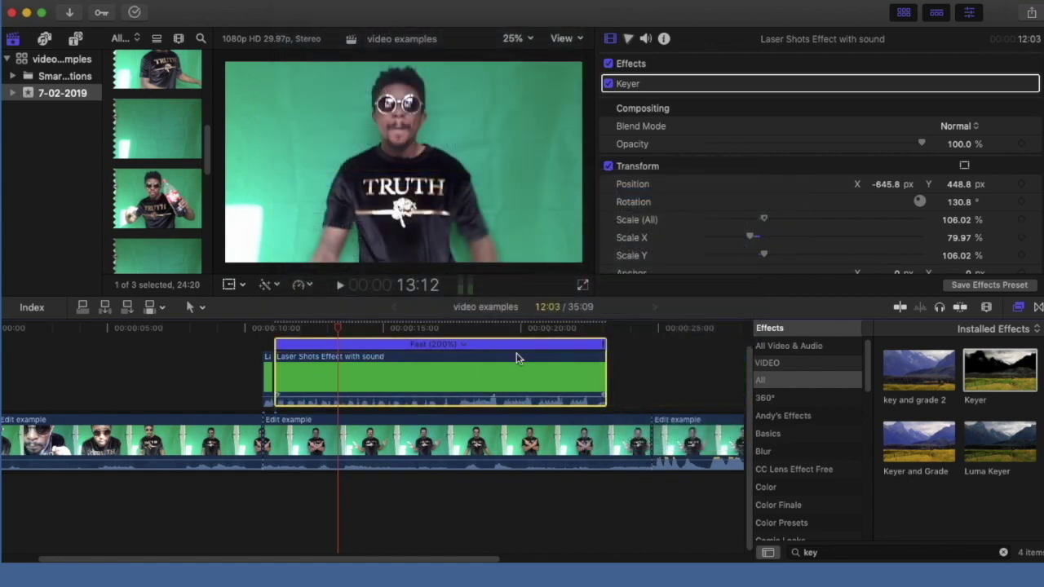
- Extend the retimed laser segment to a speed of 168% and preview its timing against the hand movements
{"action": "left_click_drag", "start_coordinate": [603, 349], "coordinate": [668, 349]}
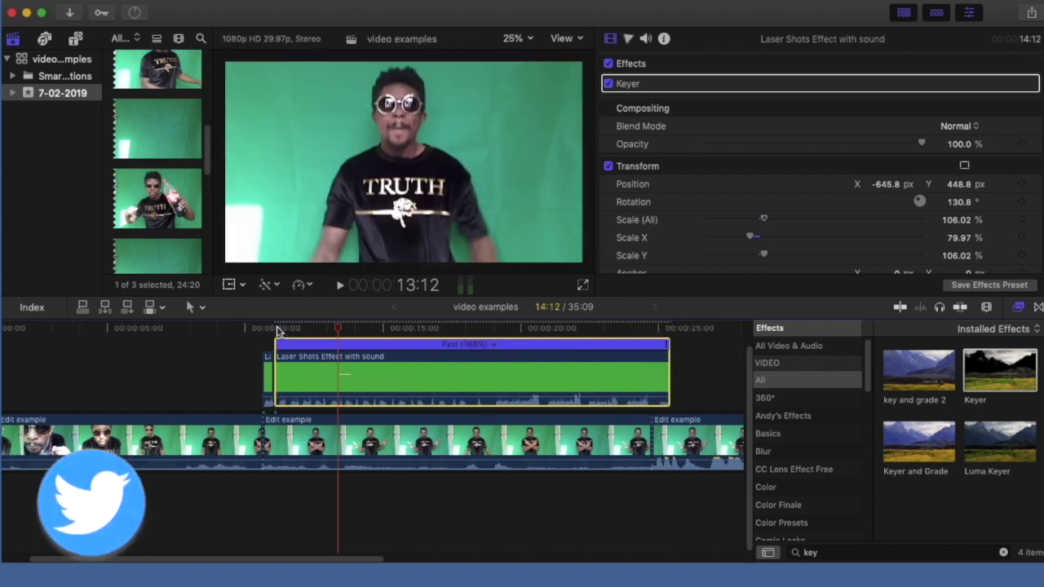
{"action": "left_click", "coordinate": [276, 329]}
{"action": "key", "text": "space"}
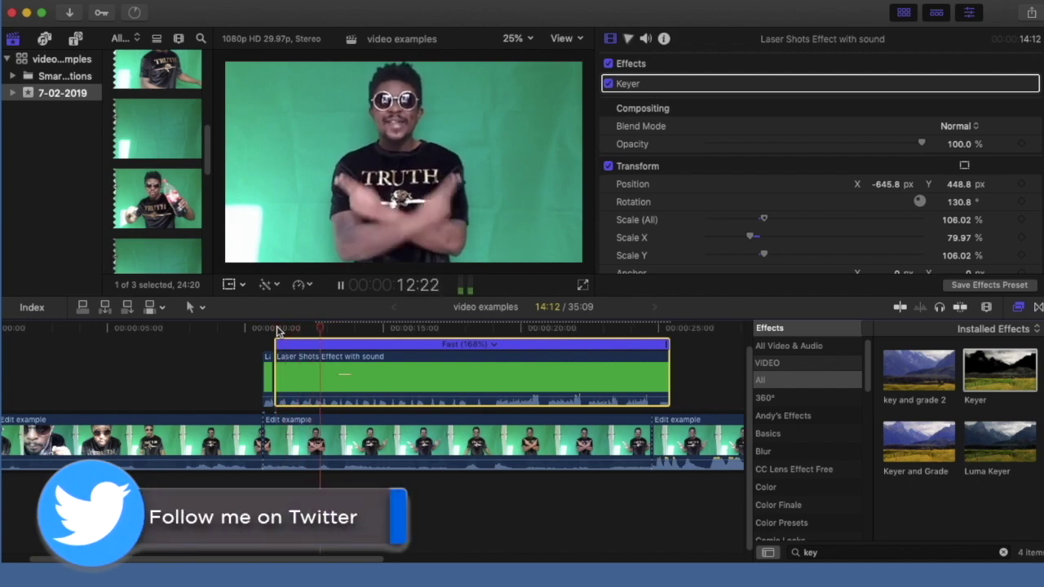
{"action": "key", "text": "space"}
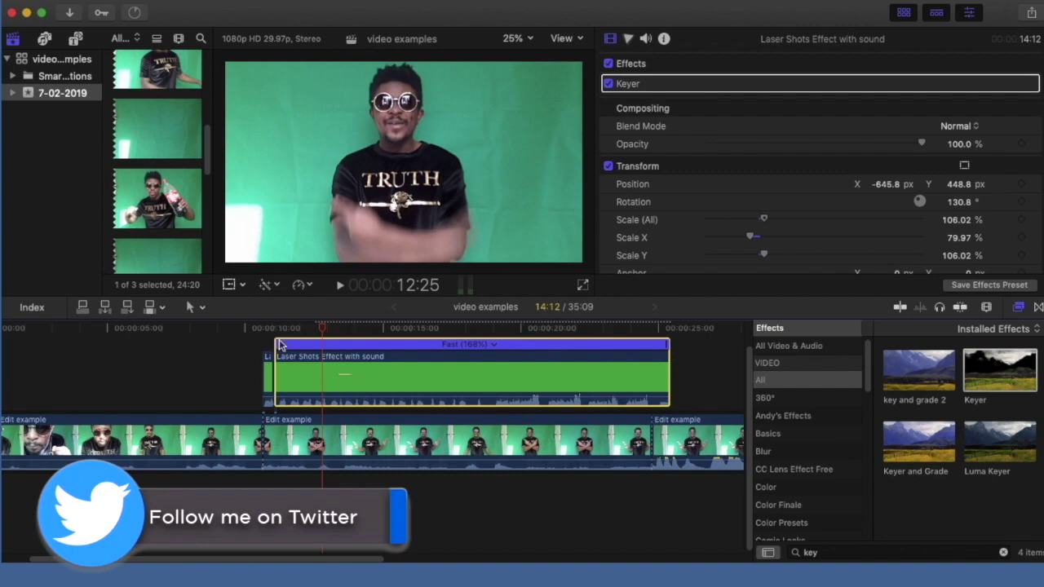
{"action": "key", "text": "super+equal"}
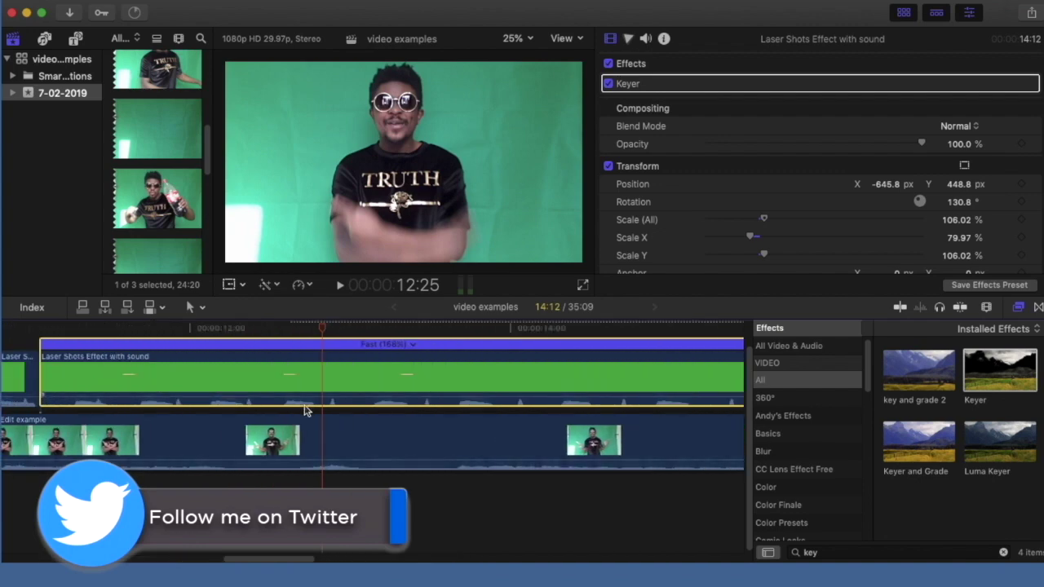
- Cut the fast laser segment at 12:25 and add a marker to the Edit example clip at 13:20, where the hands are spread
{"action": "key", "text": "b"}
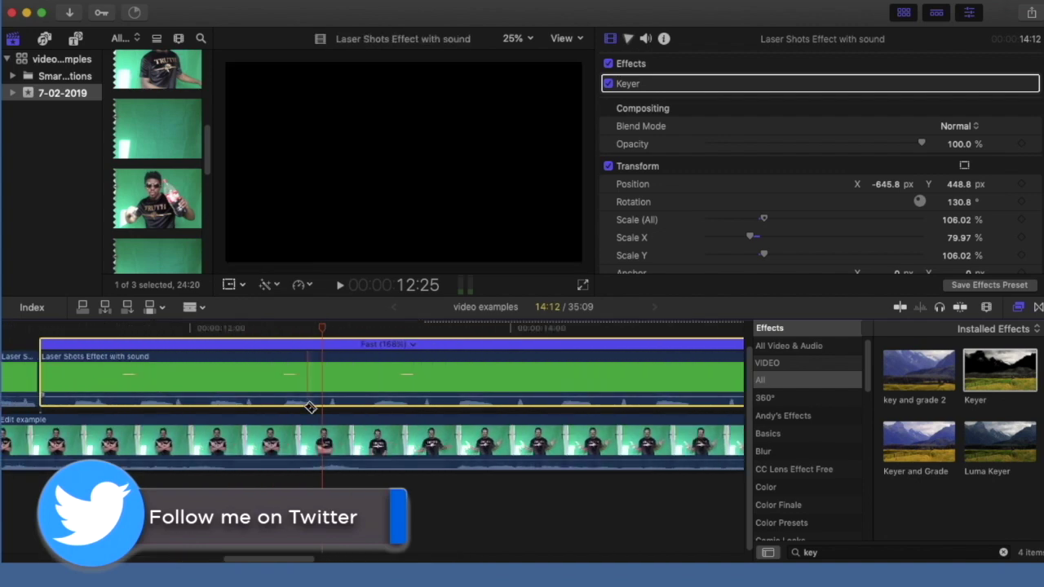
{"action": "left_click", "coordinate": [326, 385]}
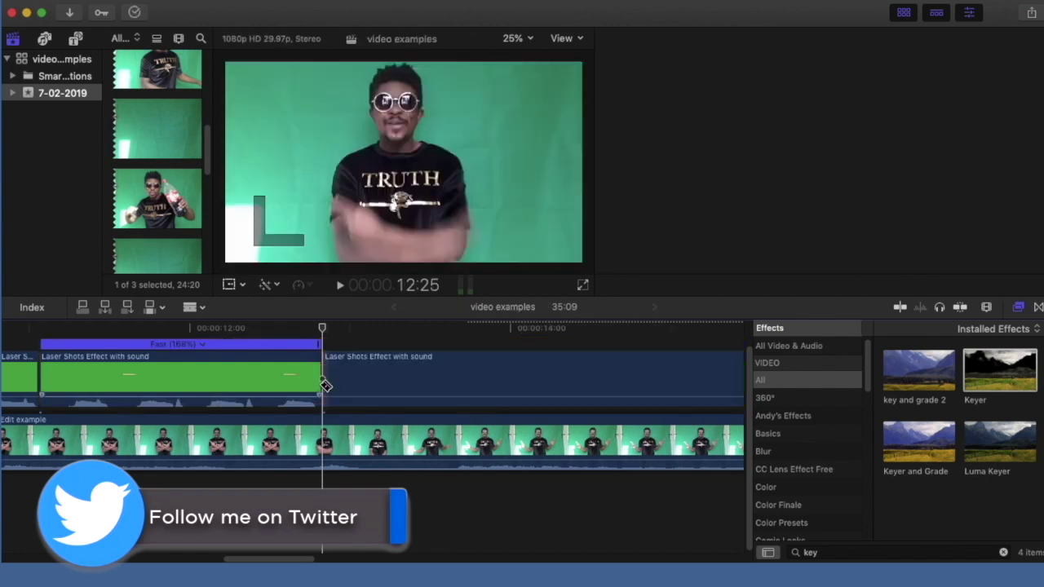
{"action": "left_click_drag", "start_coordinate": [321, 328], "coordinate": [457, 331]}
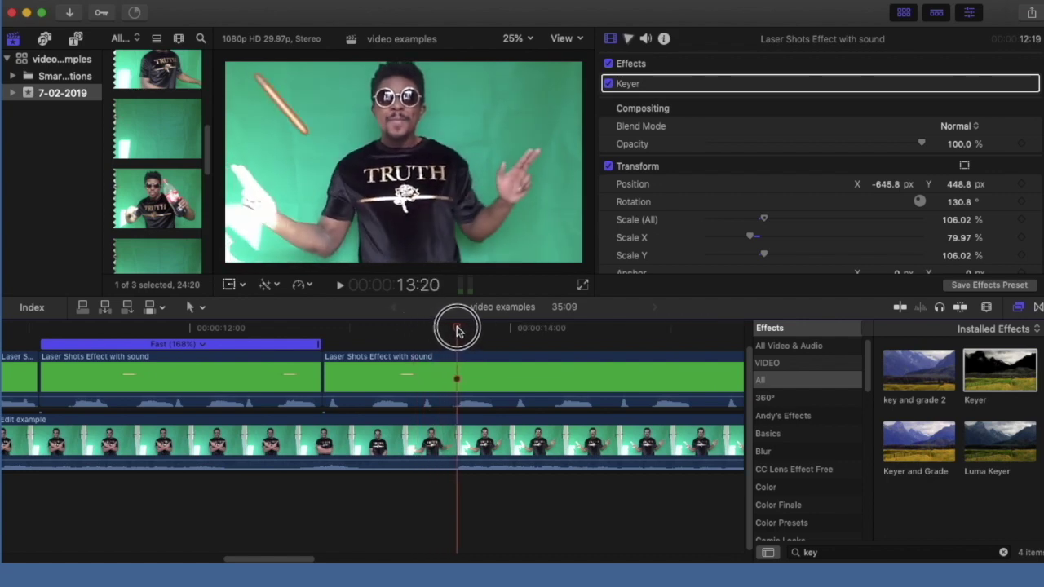
{"action": "left_click", "coordinate": [459, 442]}
{"action": "key", "text": "m"}
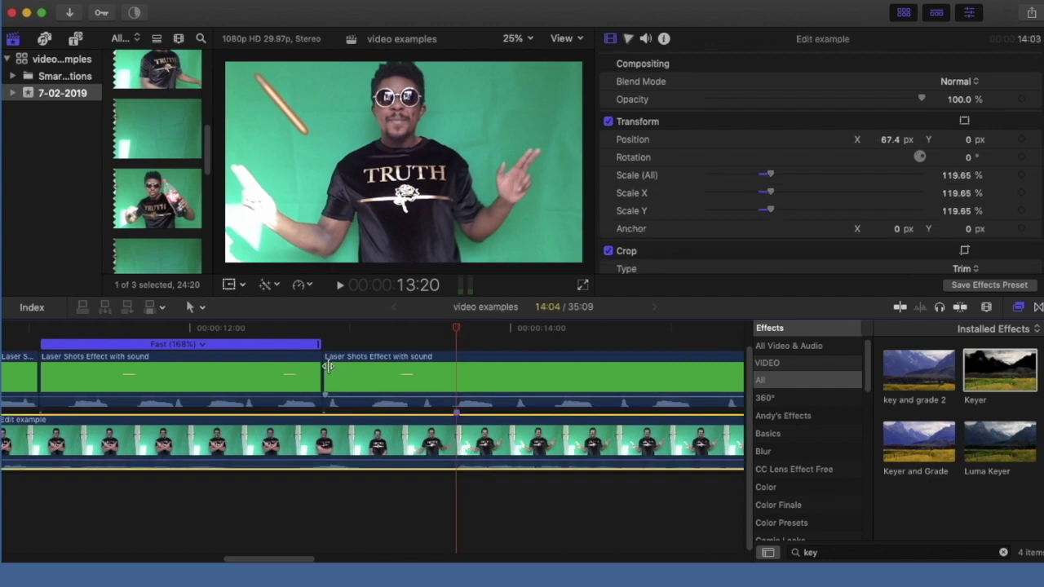
- Move the laser segment after the cut to start at the marker and check the alignment frame by frame
{"action": "left_click_drag", "start_coordinate": [324, 366], "coordinate": [478, 372]}
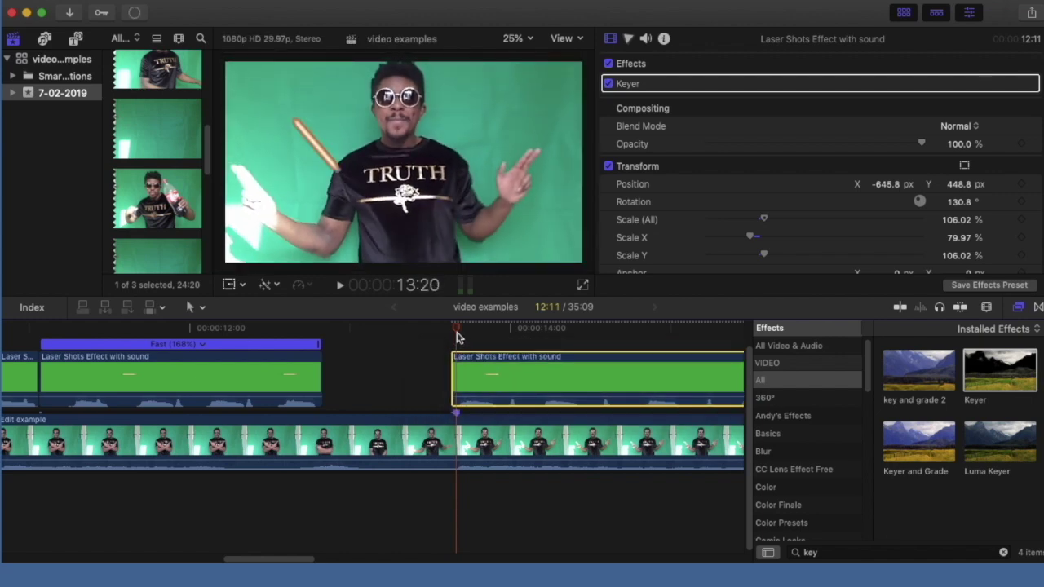
{"action": "key", "text": "Left"}
{"action": "key", "text": "Left"}
{"action": "key", "text": "Right"}
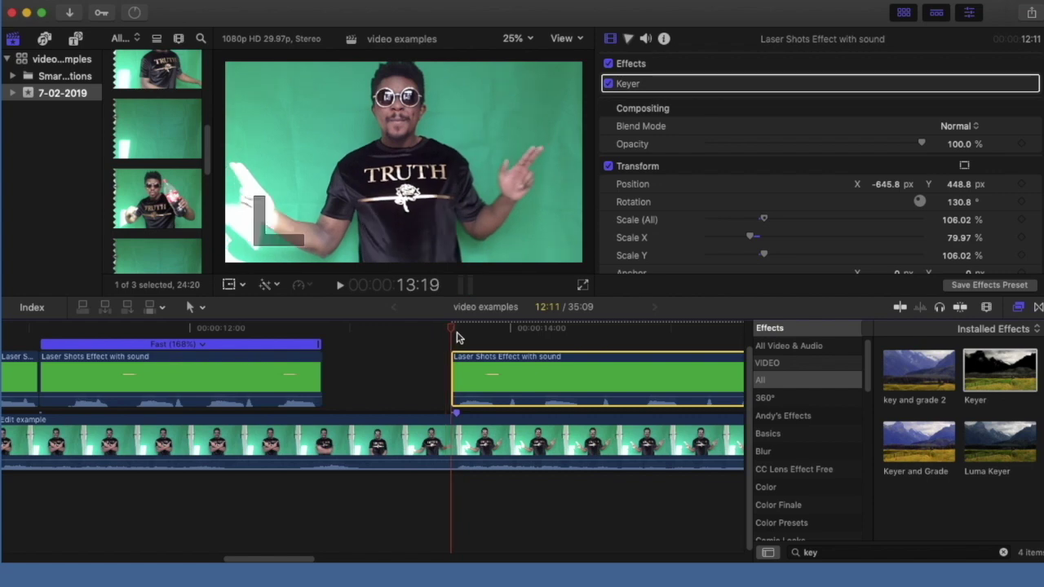
{"action": "key", "text": "Right"}
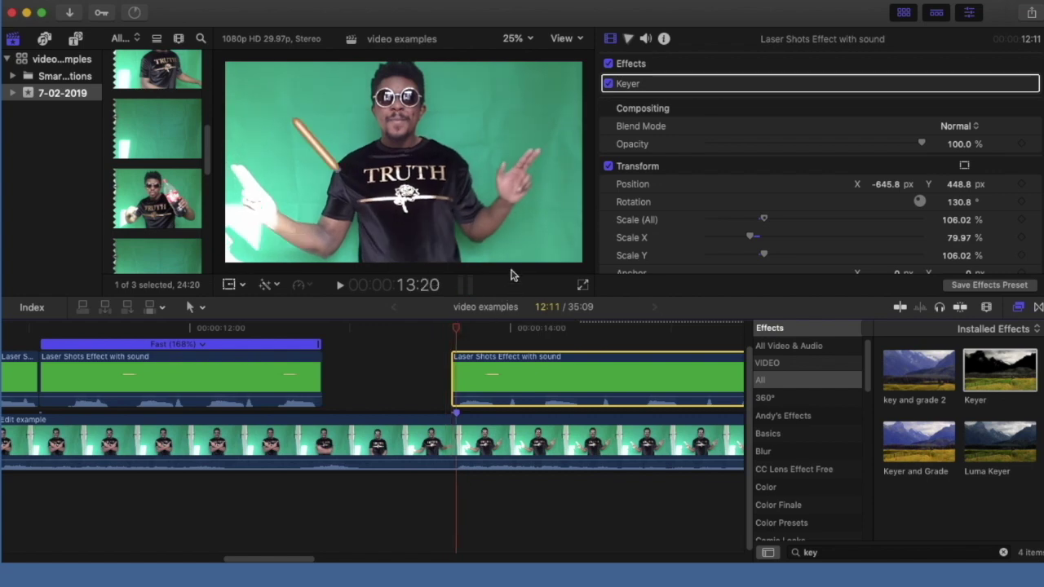
- Reposition the moved laser segment to about X -1175.9, Y 463.3 px at the outstretched hand's fingers and preview it
{"action": "left_click", "coordinate": [964, 166]}
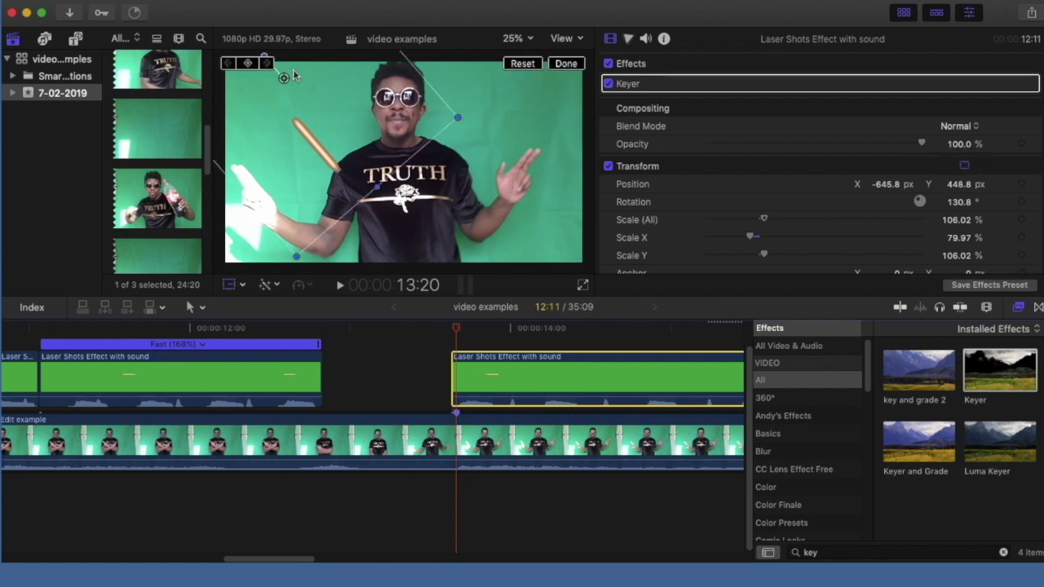
{"action": "left_click_drag", "start_coordinate": [284, 79], "coordinate": [186, 78]}
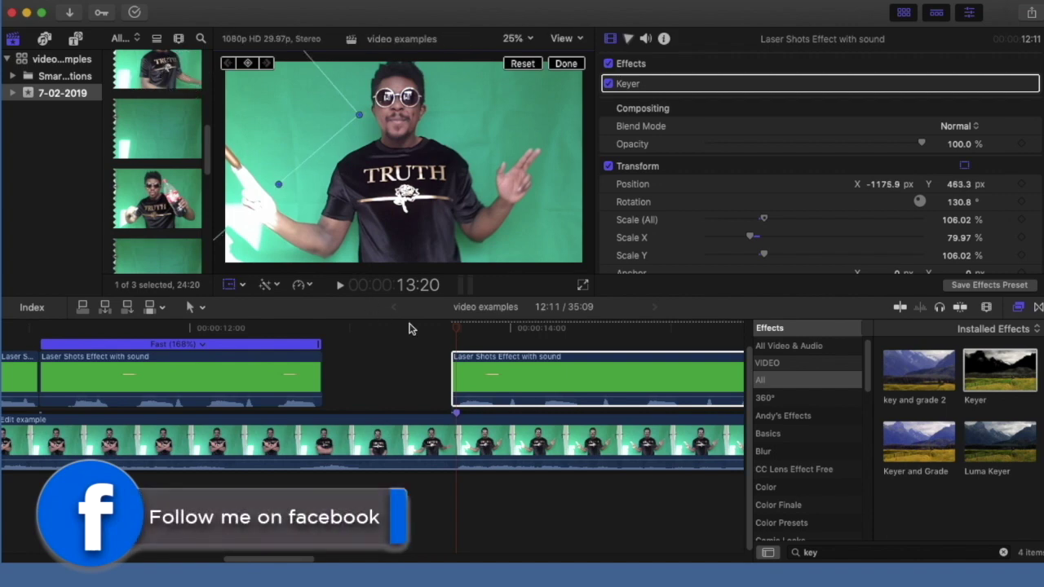
{"action": "key", "text": "space"}
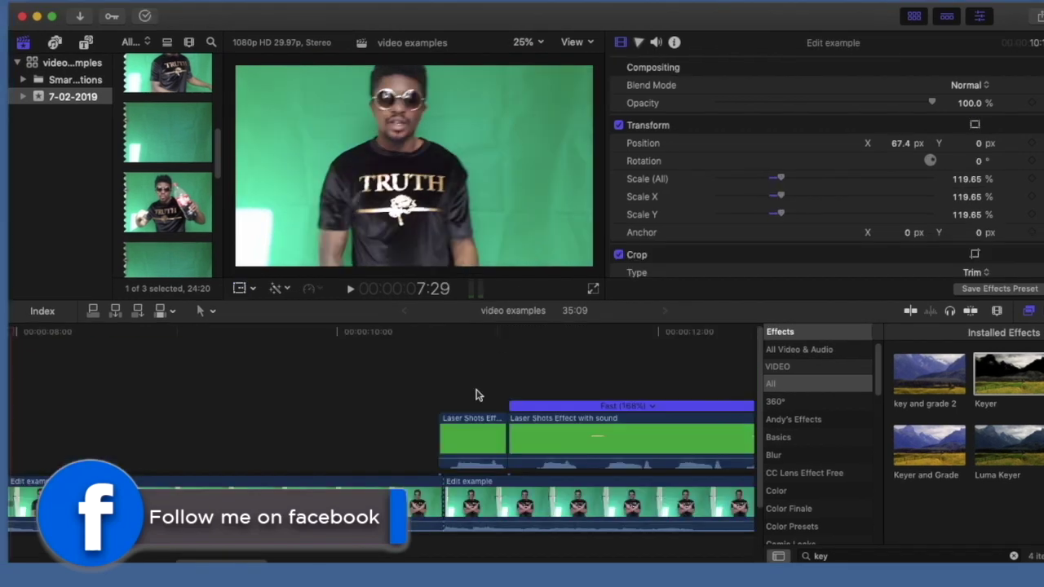
- Copy the first short laser segment and paste a duplicate into the timeline at 8:13
{"action": "left_click", "coordinate": [469, 448]}
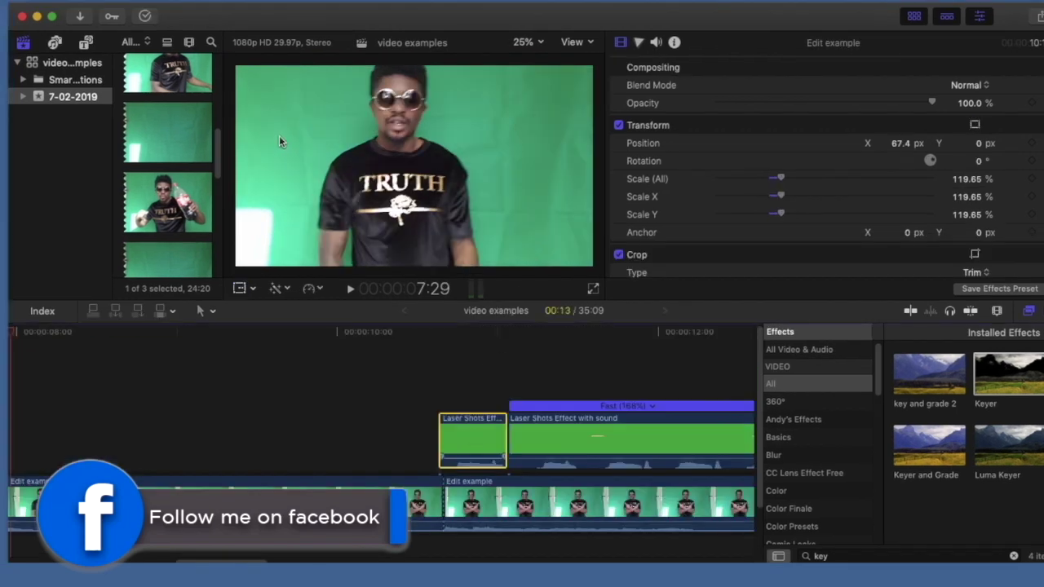
{"action": "left_click", "coordinate": [167, 2]}
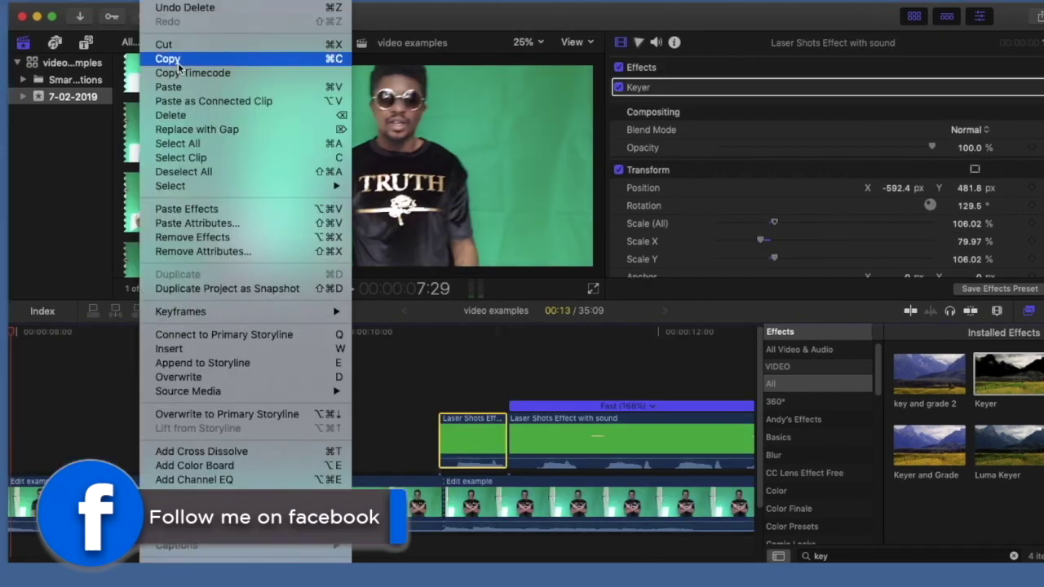
{"action": "left_click", "coordinate": [179, 61]}
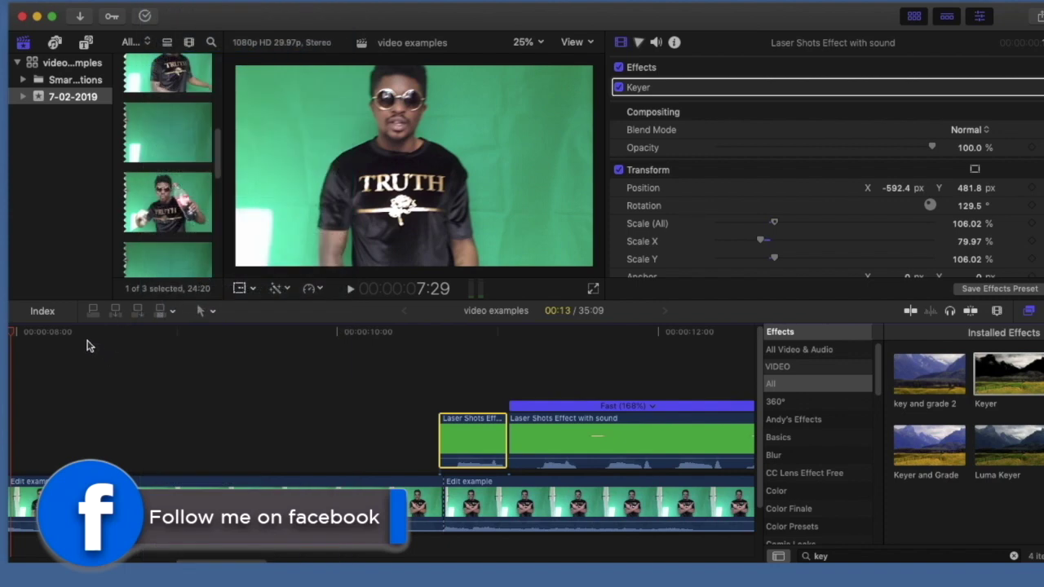
{"action": "left_click", "coordinate": [90, 346]}
{"action": "left_click", "coordinate": [168, 2]}
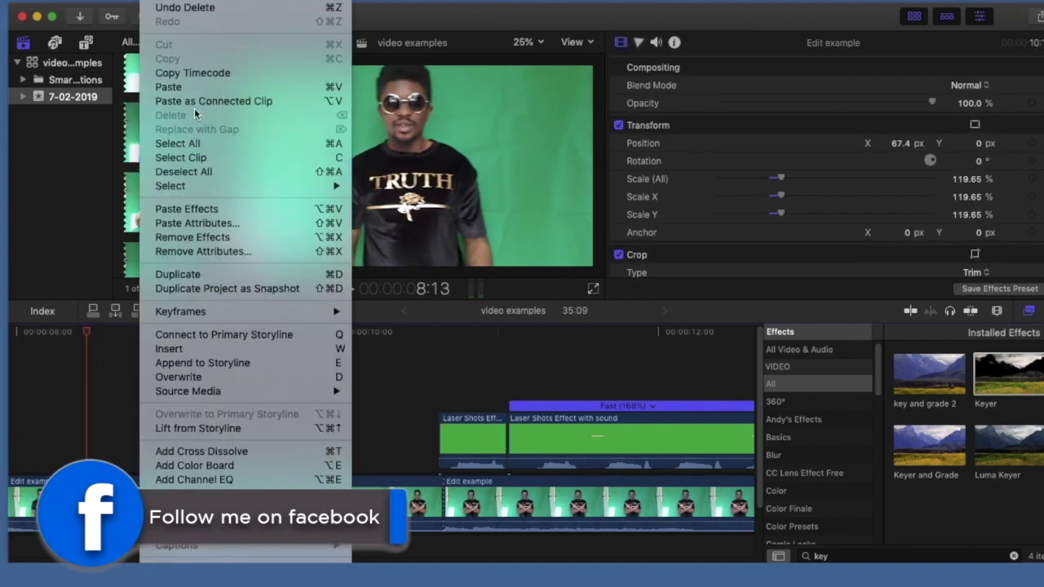
{"action": "left_click", "coordinate": [184, 87]}
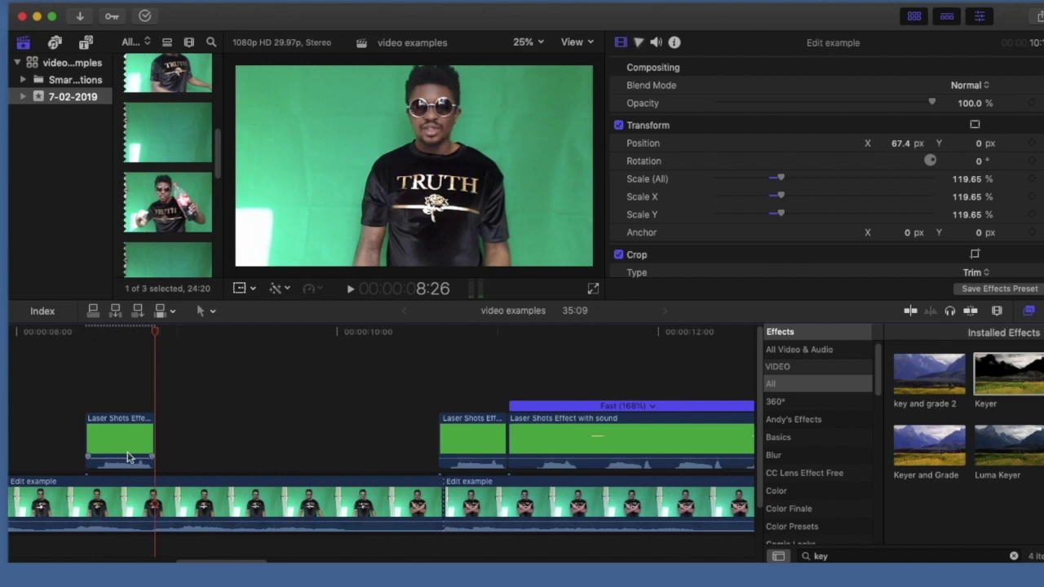
- Move the pasted laser duplicate directly above the original short laser segment, aligned with its start
{"action": "left_click_drag", "start_coordinate": [112, 445], "coordinate": [465, 377]}
{"action": "key", "text": "super+equal"}
{"action": "key", "text": "super+equal"}
{"action": "key", "text": "super+equal"}
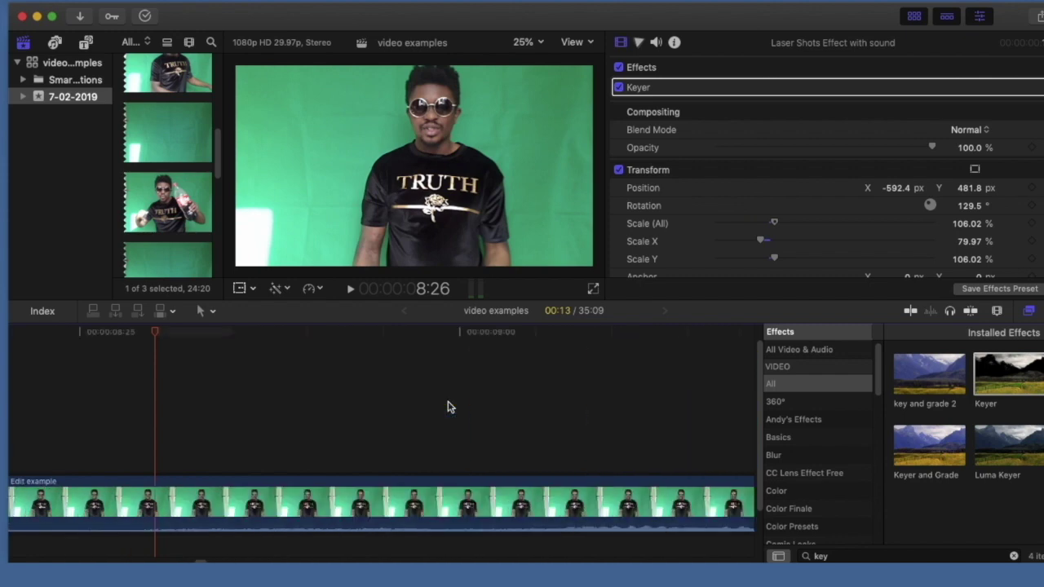
{"action": "key", "text": "super+minus"}
{"action": "key", "text": "super+minus"}
{"action": "key", "text": "super+minus"}
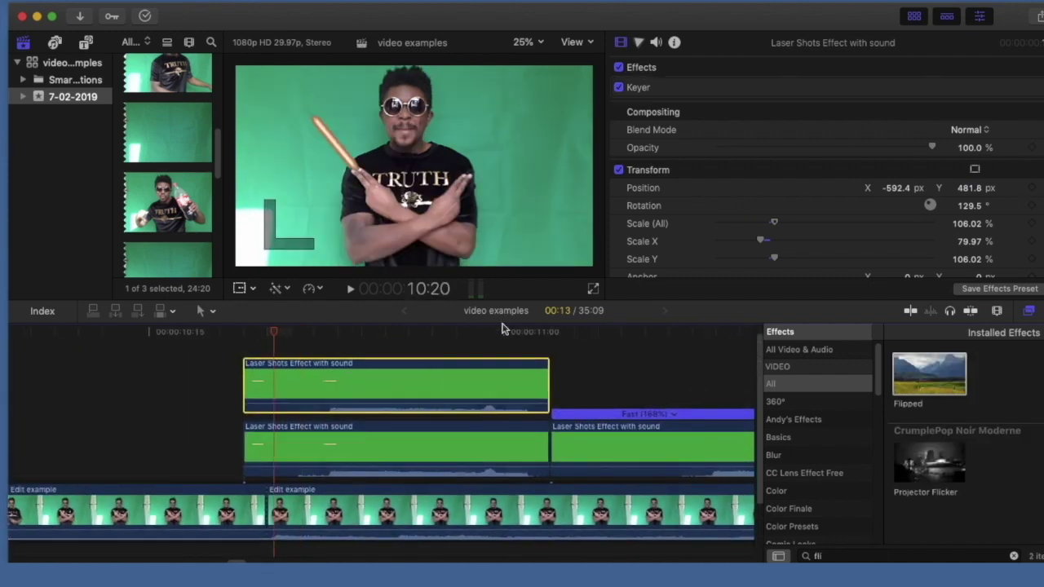
- Transform the stacked laser duplicate, moving it across to the other hand at about X -23.7, Y 311.2 px
{"action": "left_click", "coordinate": [975, 170]}
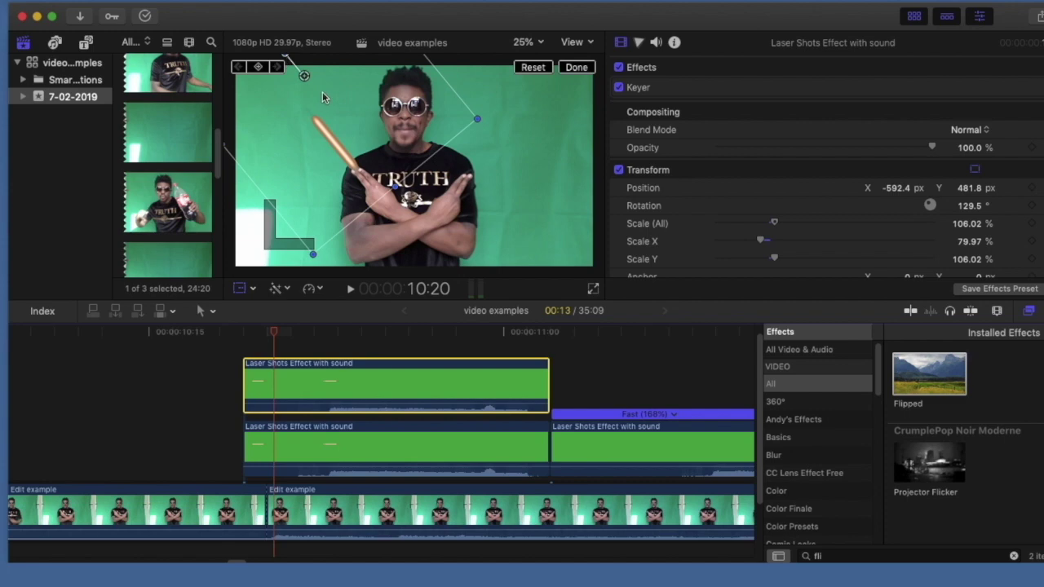
{"action": "left_click_drag", "start_coordinate": [304, 77], "coordinate": [417, 117]}
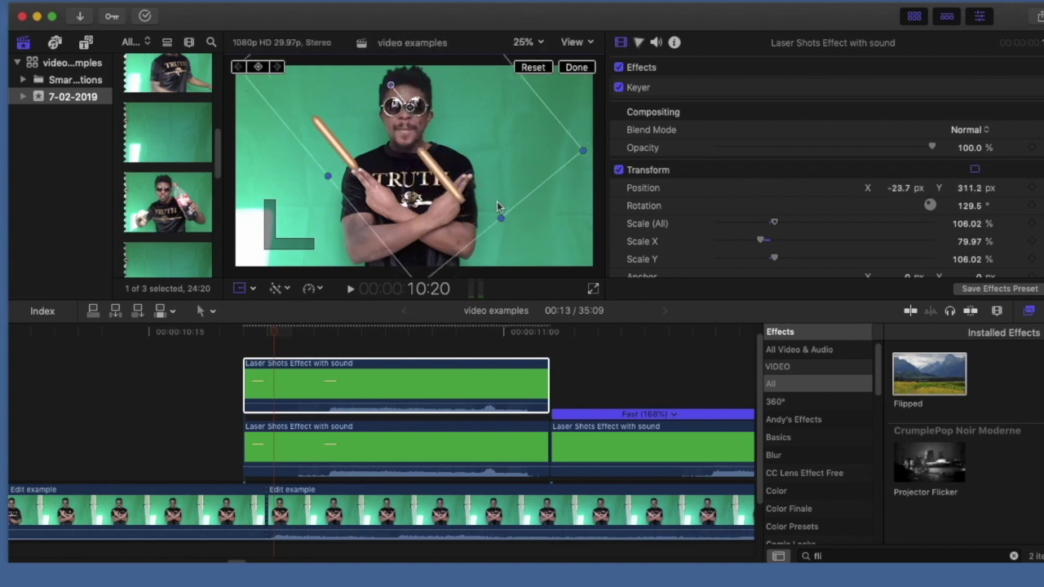
{"action": "mouse_move", "coordinate": [497, 220]}
{"action": "left_mouse_down"}
{"action": "mouse_move", "coordinate": [489, 226]}
{"action": "mouse_move", "coordinate": [497, 220]}
{"action": "left_mouse_up"}
{"action": "left_click", "coordinate": [143, 5]}
{"action": "left_click", "coordinate": [179, 9]}
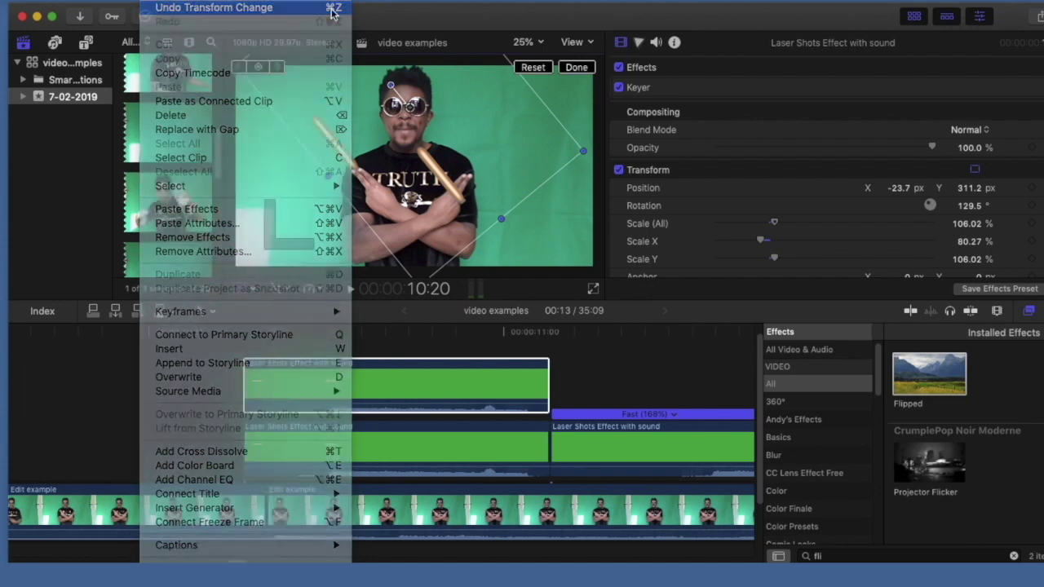
- Rotate the duplicate laser to 49.4° and place it at X 737.0, Y 318.1 px on the other hand's fingertips, then preview it
{"action": "left_click_drag", "start_coordinate": [392, 86], "coordinate": [552, 106]}
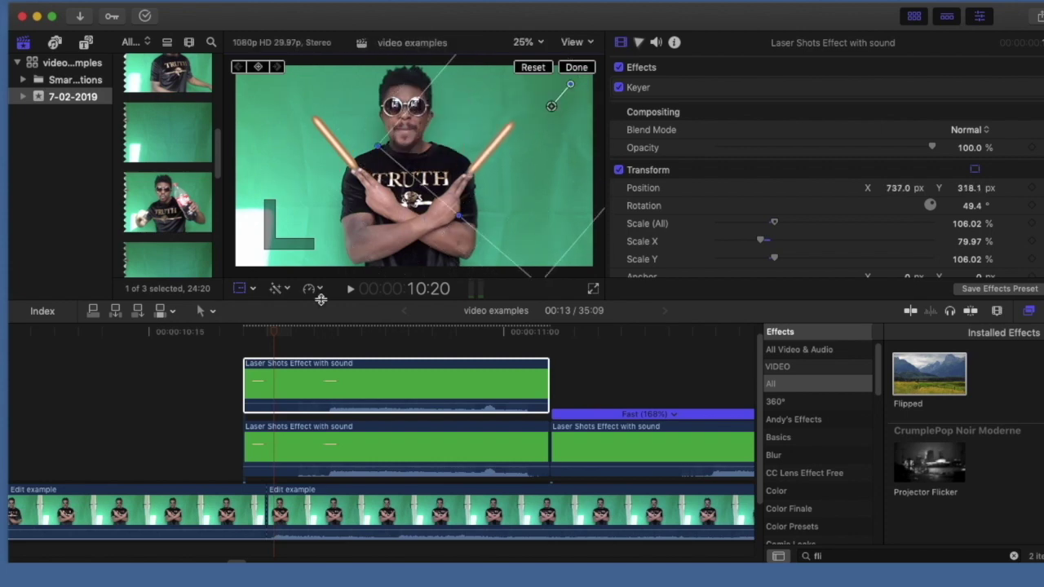
{"action": "left_click", "coordinate": [241, 337]}
{"action": "key", "text": "space"}
{"action": "key", "text": "space"}
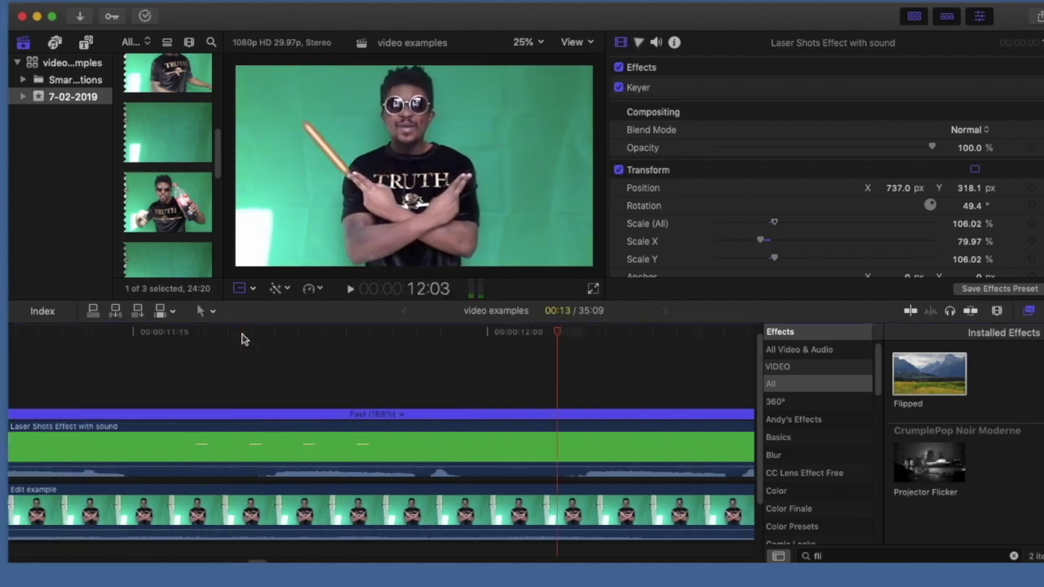
- Copy the 168% laser segment, paste it into the timeline, and stack the duplicate above the original
{"action": "key", "text": "super+minus"}
{"action": "key", "text": "super+minus"}
{"action": "key", "text": "super+minus"}
{"action": "key", "text": "super+minus"}
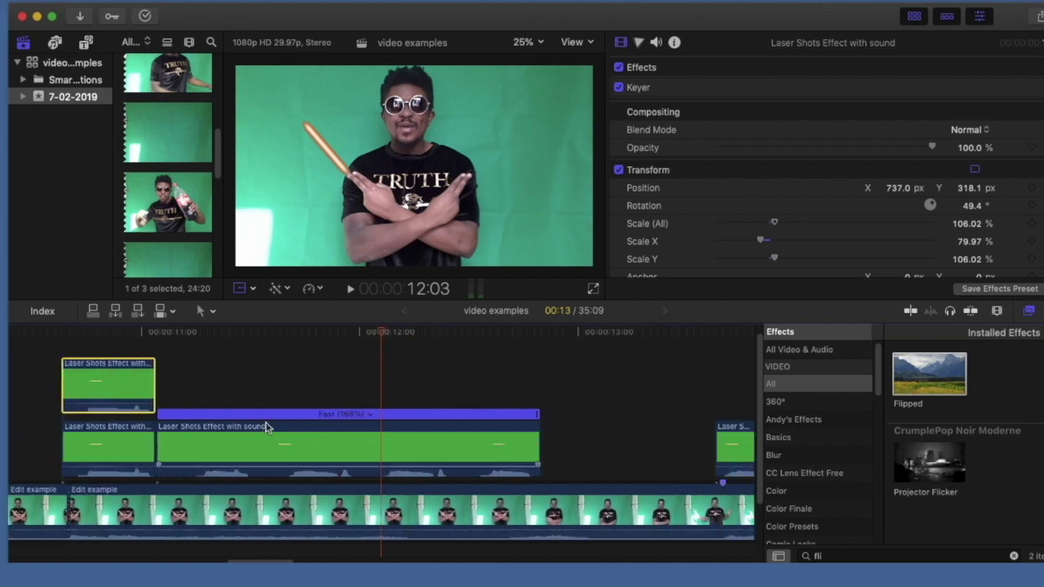
{"action": "left_click", "coordinate": [242, 447]}
{"action": "left_click", "coordinate": [152, 1]}
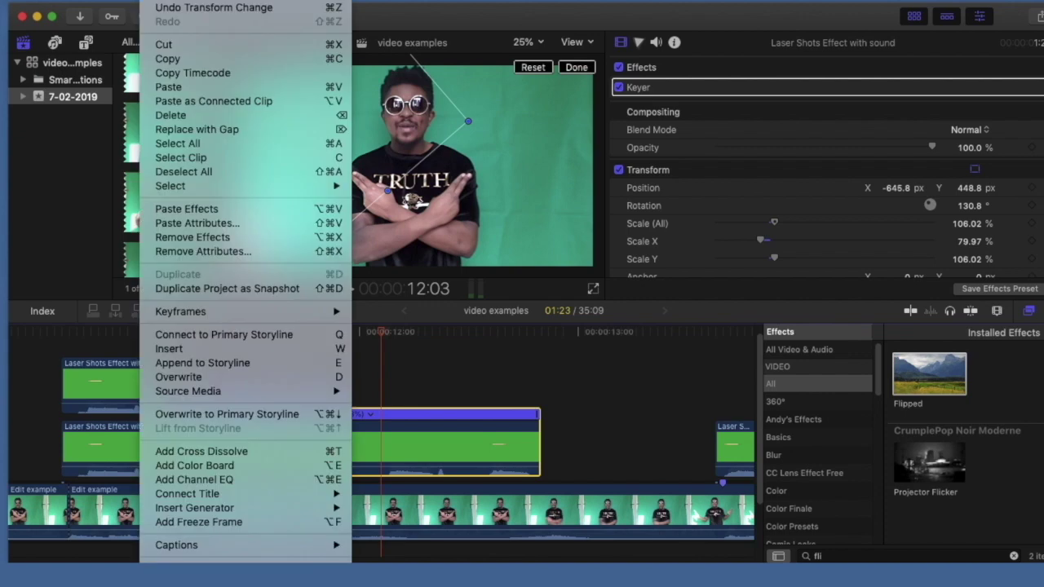
{"action": "left_click", "coordinate": [167, 59]}
{"action": "scroll", "coordinate": [97, 403], "scroll_direction": "left", "scroll_amount": 5}
{"action": "scroll", "coordinate": [97, 404], "scroll_direction": "left", "scroll_amount": 8}
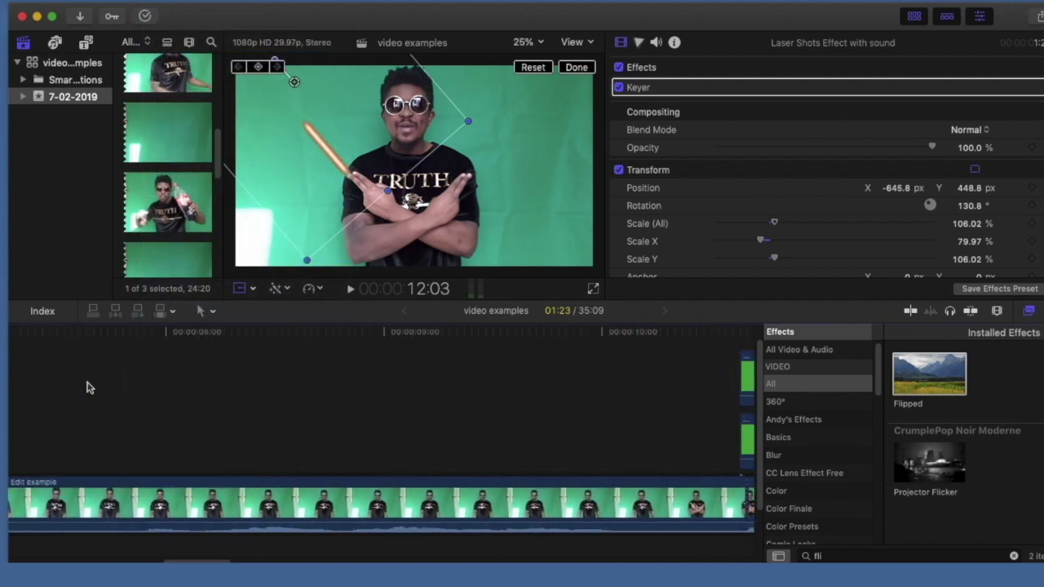
{"action": "left_click", "coordinate": [95, 368]}
{"action": "key", "text": "super+v"}
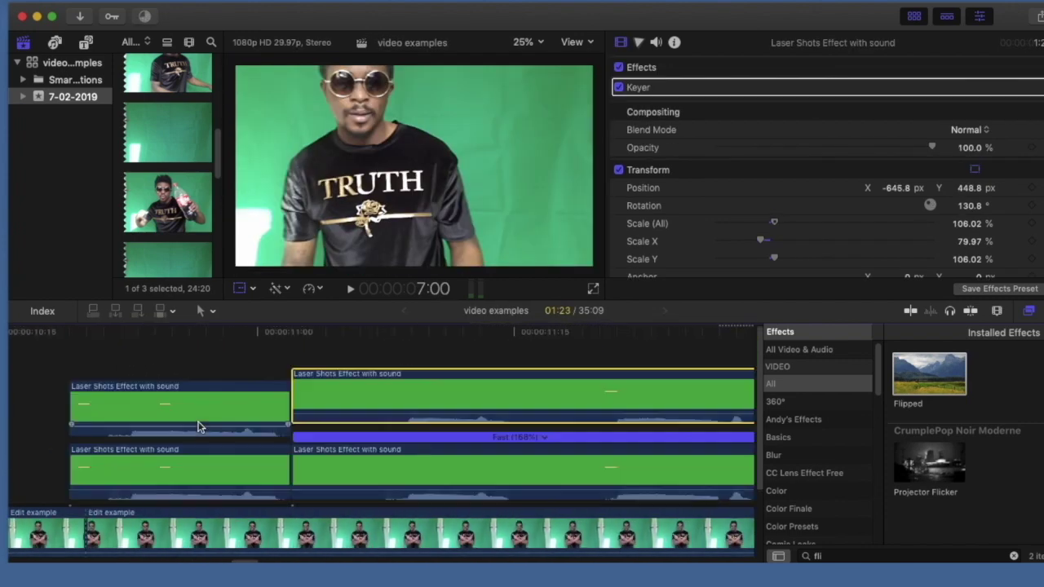
- Rotate and reposition the longer duplicate laser so it shoots from the other hand's fingertips, and play back the result
{"action": "scroll", "coordinate": [198, 427], "scroll_direction": "right", "scroll_amount": 2}
{"action": "left_click", "coordinate": [342, 343]}
{"action": "key", "text": "Left"}
{"action": "left_click_drag", "start_coordinate": [276, 61], "coordinate": [548, 67]}
{"action": "key", "text": "Left"}
{"action": "left_click_drag", "start_coordinate": [529, 89], "coordinate": [551, 106]}
{"action": "left_click", "coordinate": [213, 333]}
{"action": "key", "text": "space"}
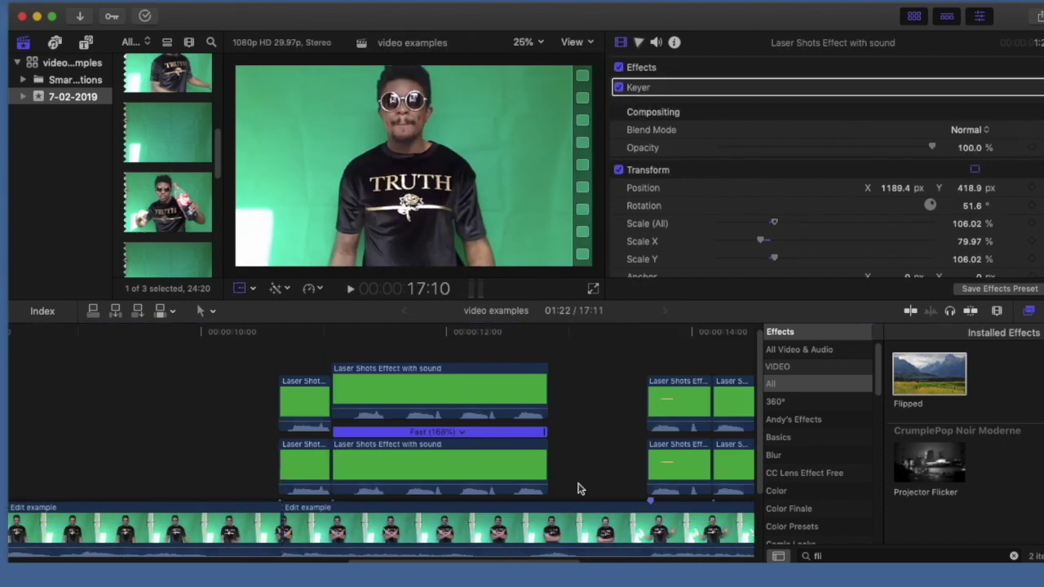
- Combine the first four stacked laser clips into a new compound clip named "pew part 1" in the 7-02-2019 event
{"action": "left_click", "coordinate": [566, 482]}
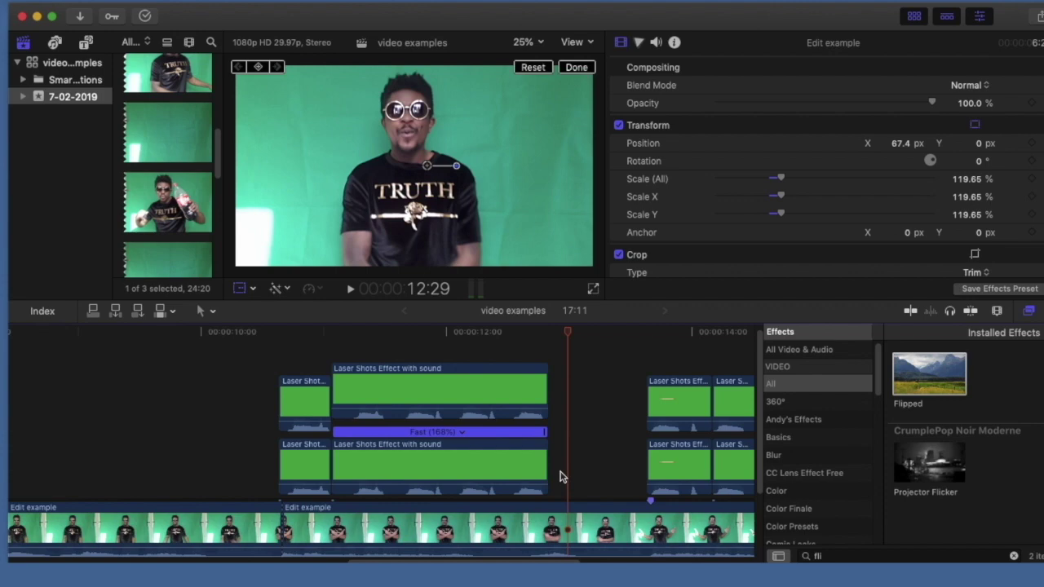
{"action": "left_click_drag", "start_coordinate": [560, 477], "coordinate": [302, 391]}
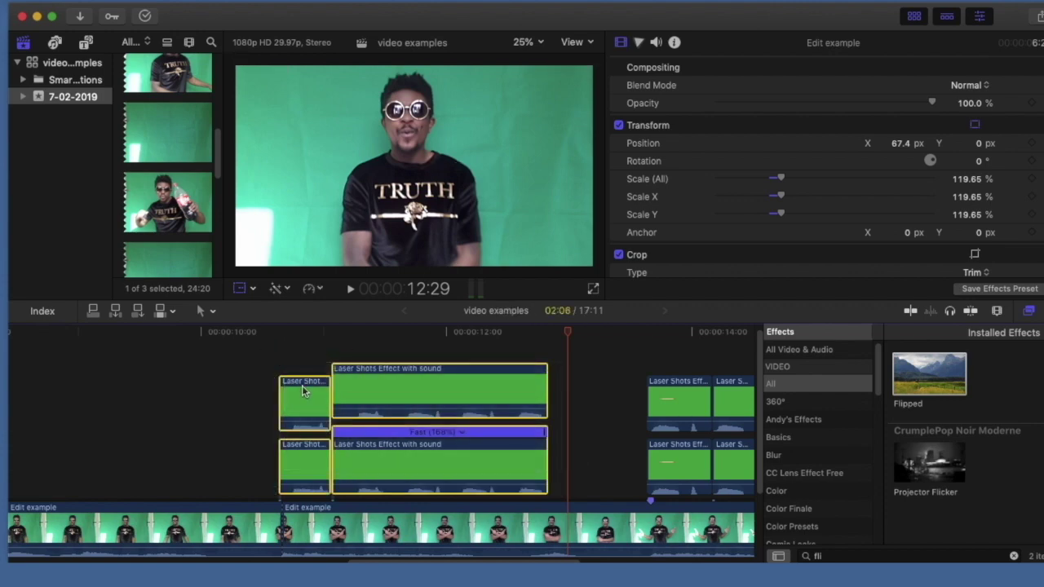
{"action": "right_click", "coordinate": [304, 392]}
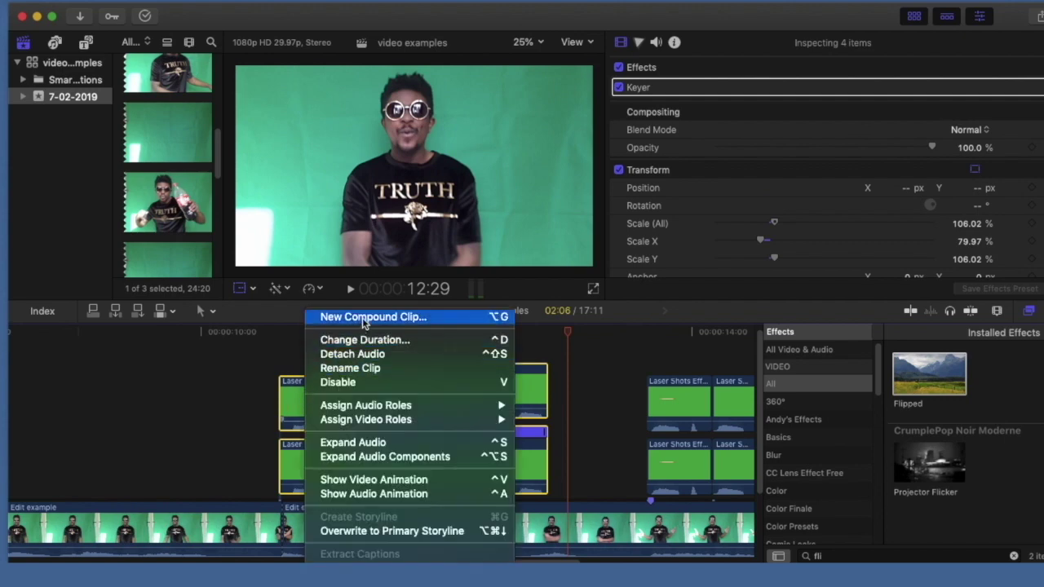
{"action": "left_click", "coordinate": [362, 318]}
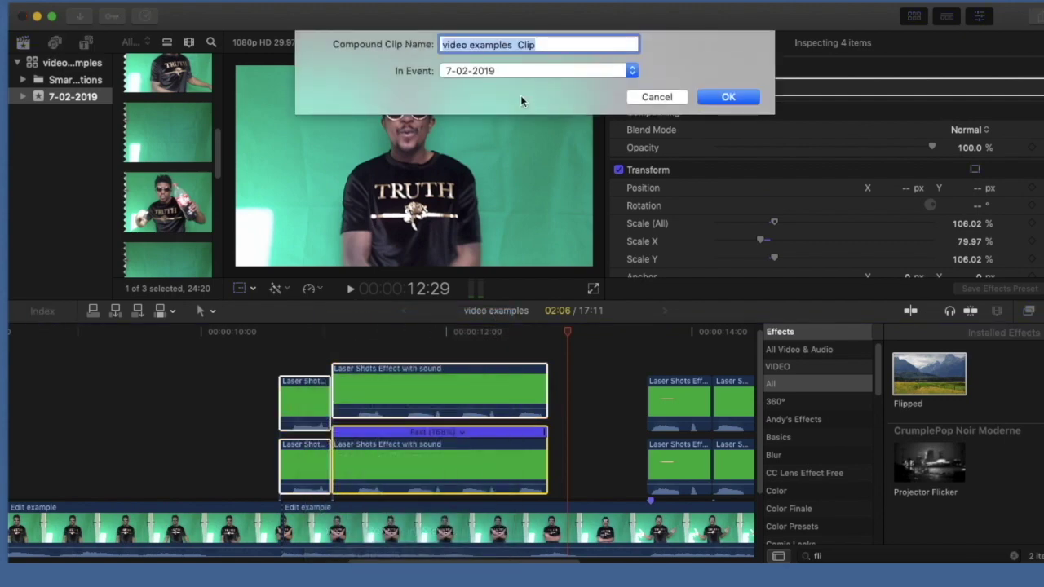
{"action": "left_click", "coordinate": [547, 42]}
{"action": "left_click_drag", "start_coordinate": [547, 41], "coordinate": [430, 21]}
{"action": "key", "text": "BackSpace"}
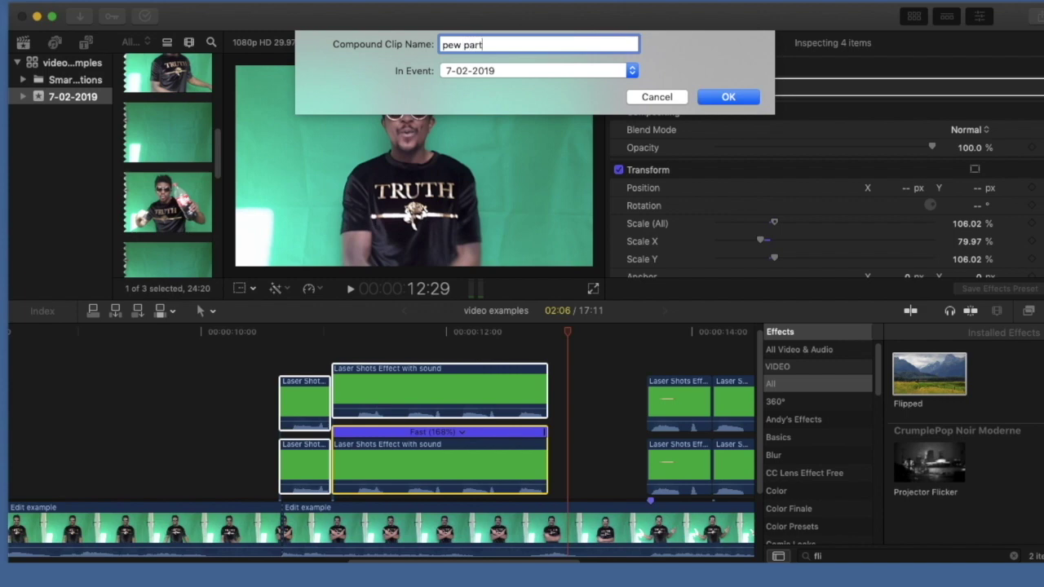
{"action": "key", "text": "Return"}
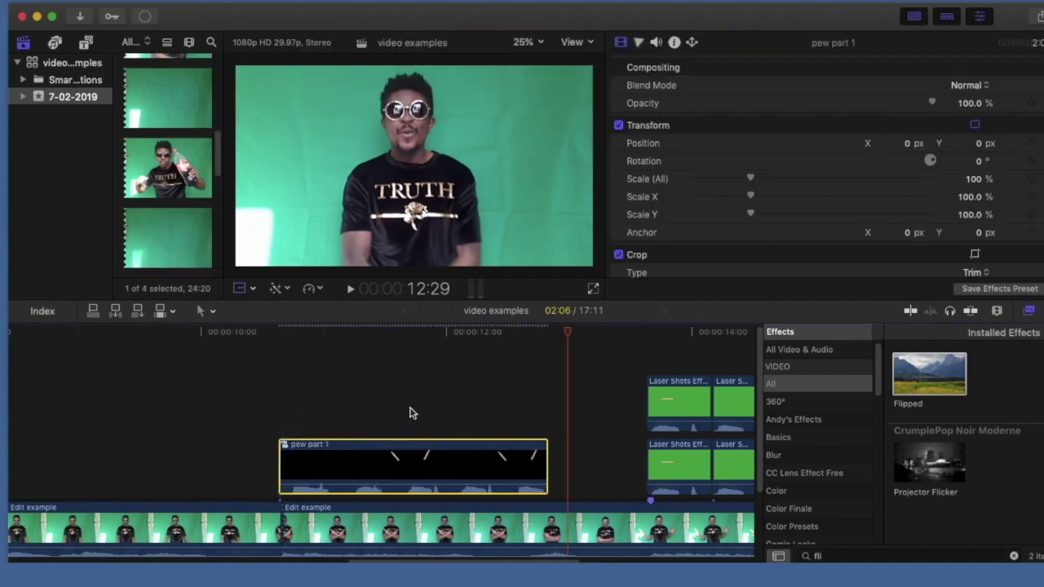
- Combine the remaining stacked laser clips into a compound clip named "ctrl right click" and return the playhead to 10:20 in pew part 1
{"action": "scroll", "coordinate": [471, 399], "scroll_direction": "right", "scroll_amount": 3}
{"action": "scroll", "coordinate": [470, 395], "scroll_direction": "right", "scroll_amount": 8}
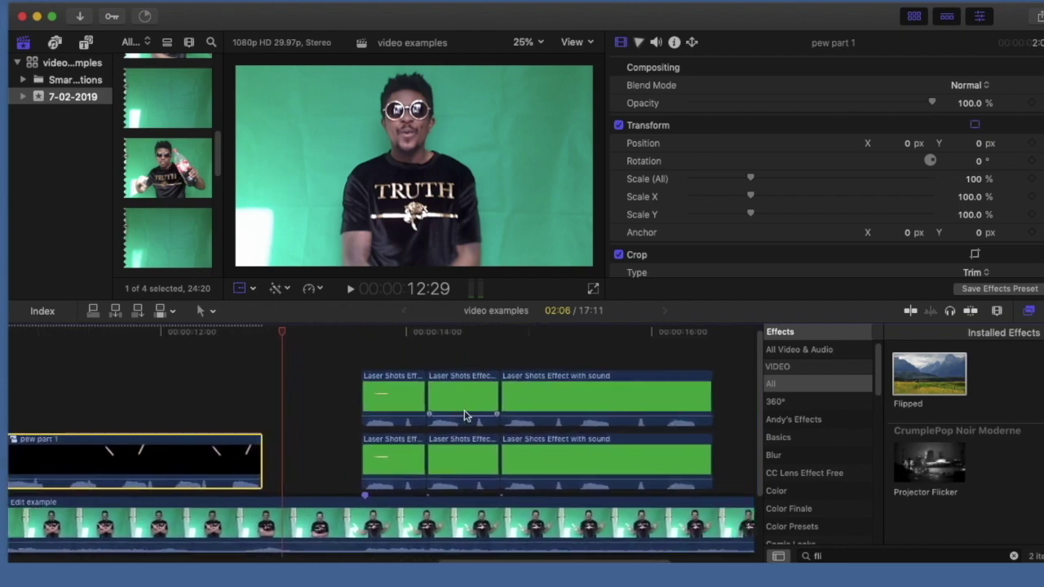
{"action": "left_click_drag", "start_coordinate": [344, 351], "coordinate": [630, 478]}
{"action": "right_click", "coordinate": [393, 391]}
{"action": "left_click", "coordinate": [445, 315]}
{"action": "key", "text": "BackSpace"}
{"action": "type", "text": "ctrl right click"}
{"action": "key", "text": "Return"}
{"action": "scroll", "coordinate": [356, 342], "scroll_direction": "left", "scroll_amount": 6}
{"action": "left_click", "coordinate": [165, 333]}
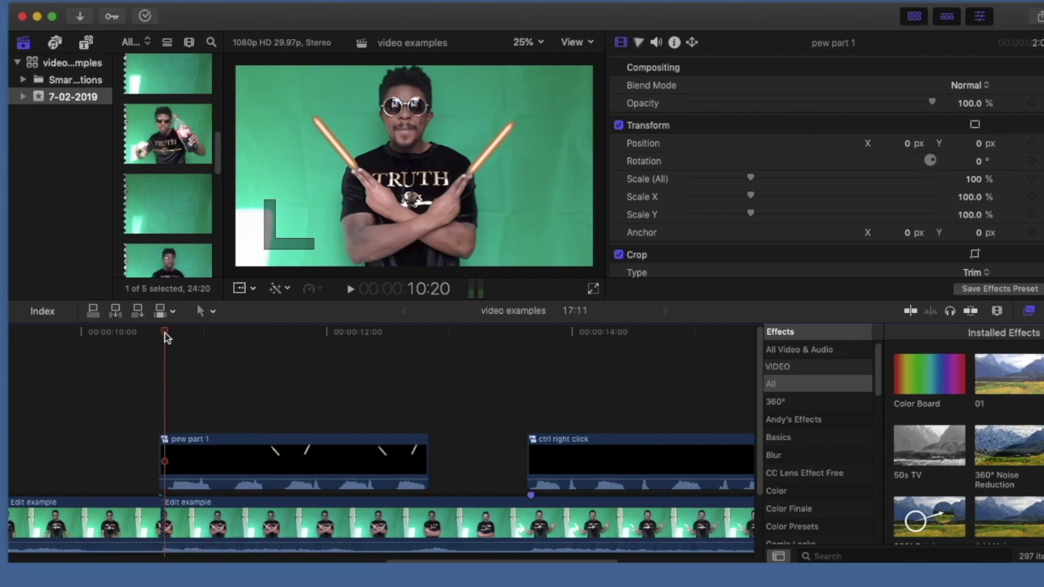
- Search the effects for "hue" and apply Hue/Saturation to the pew part 1 clip with the playhead at 10:21
{"action": "left_click", "coordinate": [191, 455]}
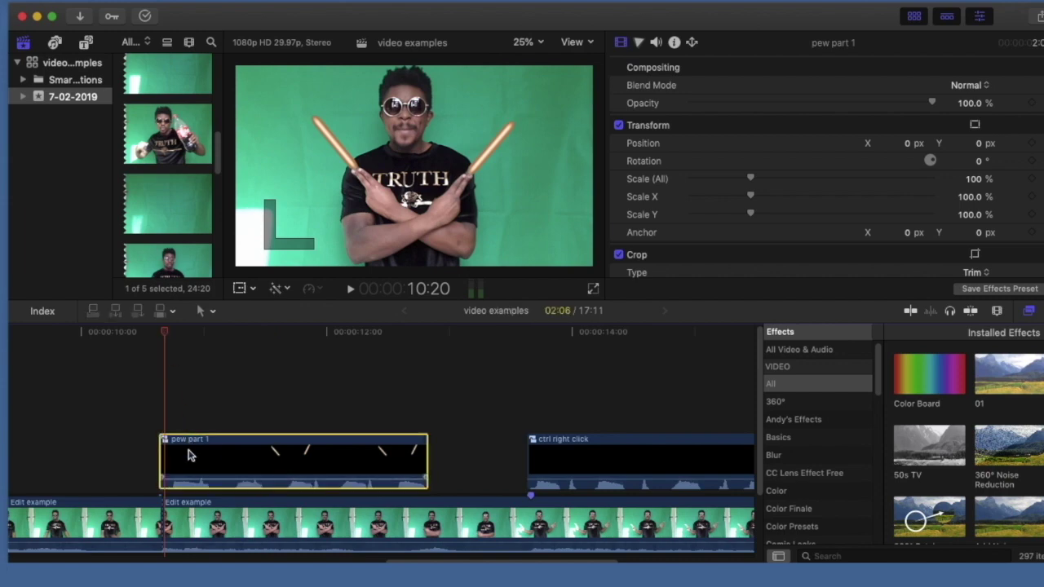
{"action": "left_click", "coordinate": [163, 338]}
{"action": "left_click_drag", "start_coordinate": [163, 337], "coordinate": [170, 339]}
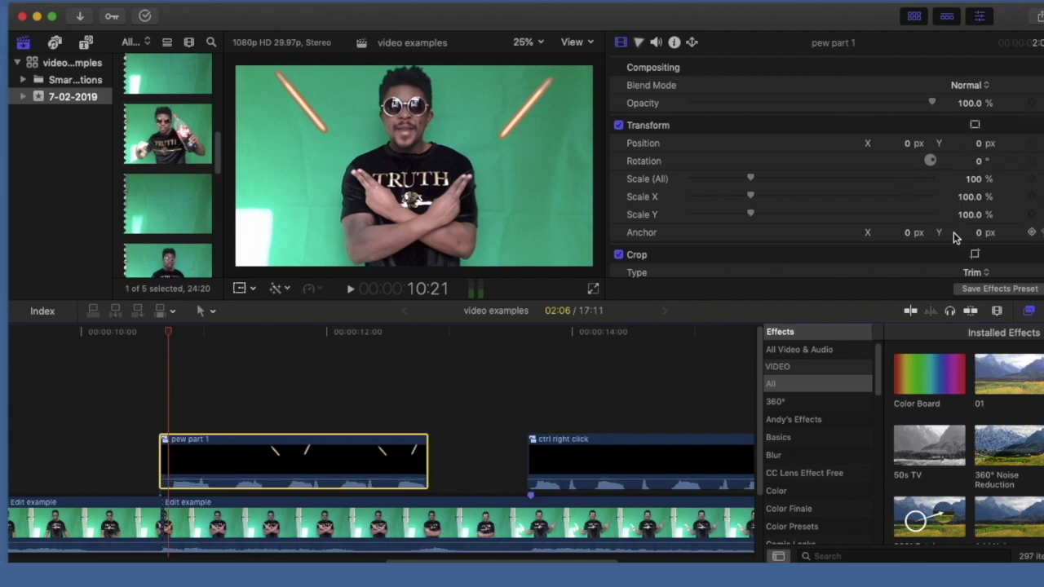
{"action": "left_click", "coordinate": [899, 557]}
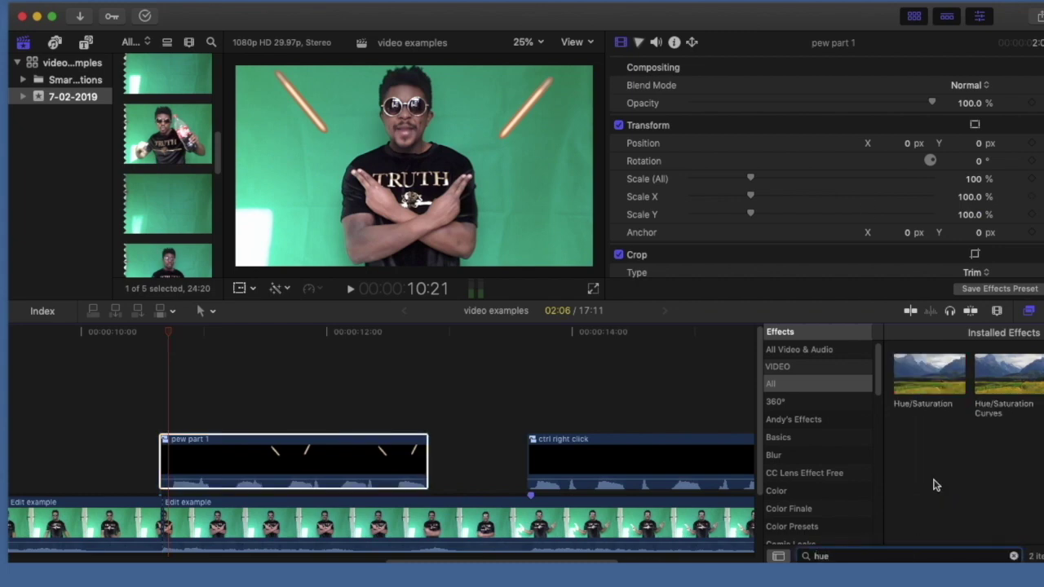
{"action": "left_click_drag", "start_coordinate": [948, 375], "coordinate": [348, 456]}
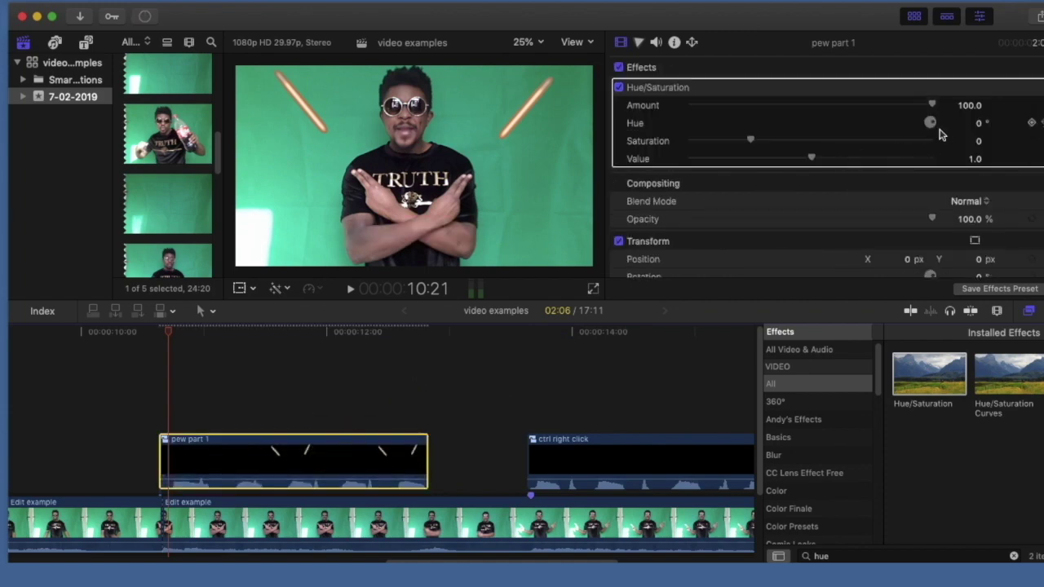
- Set the lasers' hue to 208° with a keyframe, saturation to 0.2 and value to 1.01
{"action": "mouse_move", "coordinate": [932, 126]}
{"action": "left_mouse_down"}
{"action": "mouse_move", "coordinate": [918, 116]}
{"action": "mouse_move", "coordinate": [942, 127]}
{"action": "mouse_move", "coordinate": [913, 128]}
{"action": "mouse_move", "coordinate": [943, 121]}
{"action": "mouse_move", "coordinate": [914, 117]}
{"action": "mouse_move", "coordinate": [948, 120]}
{"action": "mouse_move", "coordinate": [931, 128]}
{"action": "mouse_move", "coordinate": [937, 121]}
{"action": "mouse_move", "coordinate": [927, 118]}
{"action": "mouse_move", "coordinate": [925, 130]}
{"action": "left_mouse_up"}
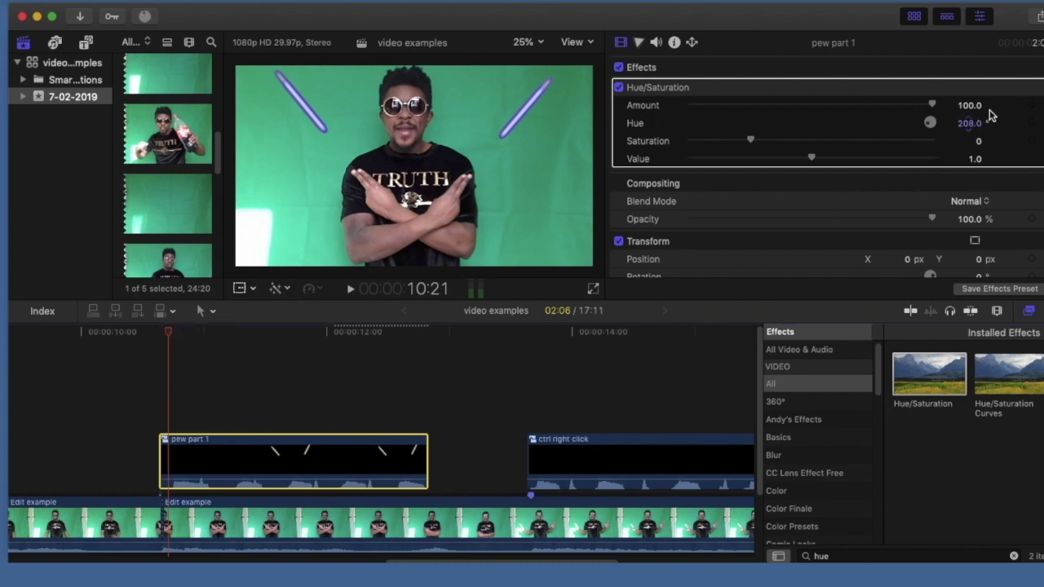
{"action": "left_click", "coordinate": [1032, 123]}
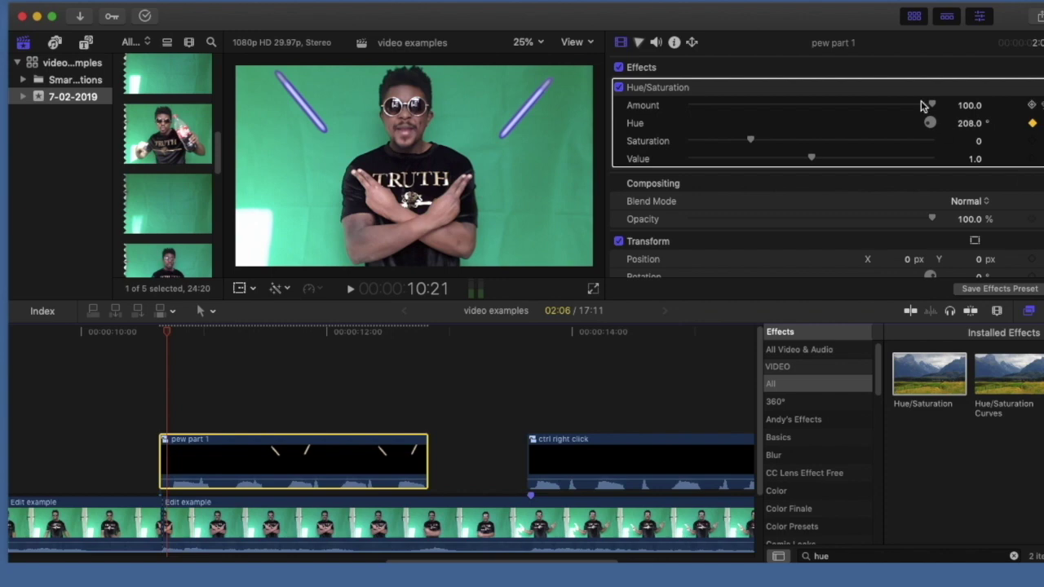
{"action": "left_click_drag", "start_coordinate": [753, 144], "coordinate": [822, 164]}
{"action": "left_click_drag", "start_coordinate": [816, 166], "coordinate": [814, 168]}
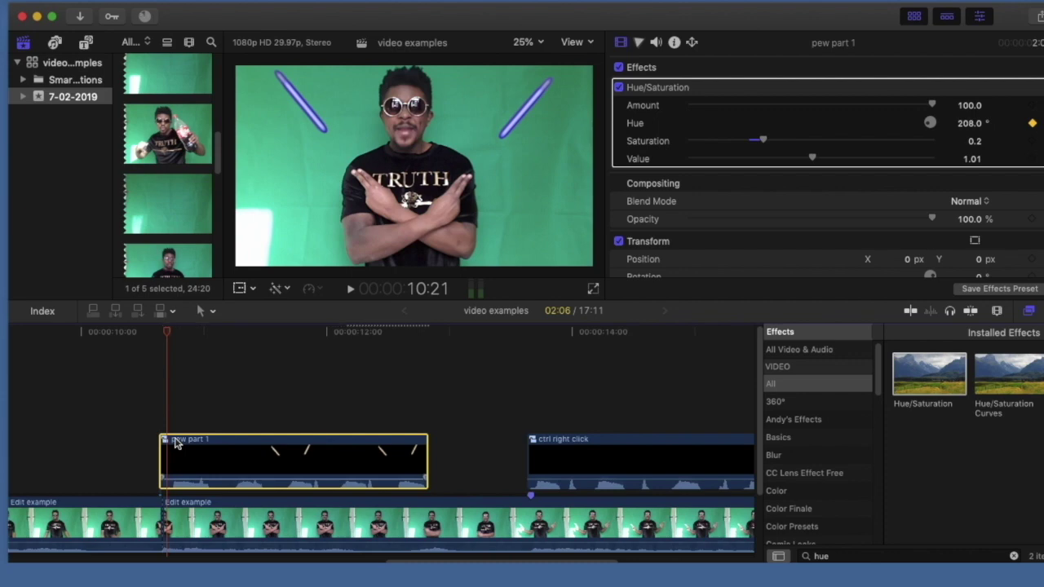
- Show the video animation for pew part 1 and keyframe its hue to 359° after the first shot, around 10:23
{"action": "right_click", "coordinate": [176, 441]}
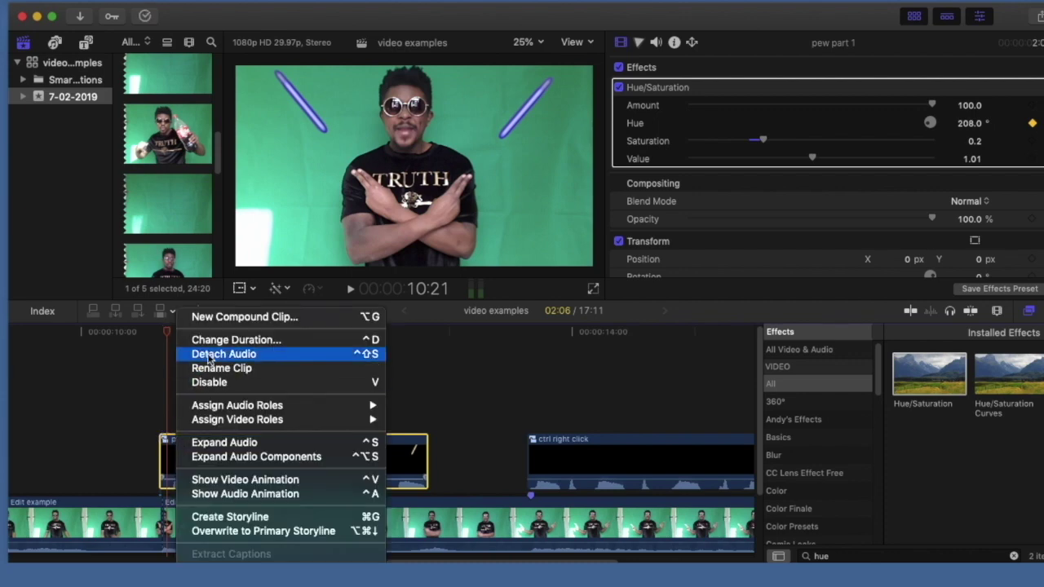
{"action": "left_click", "coordinate": [262, 480]}
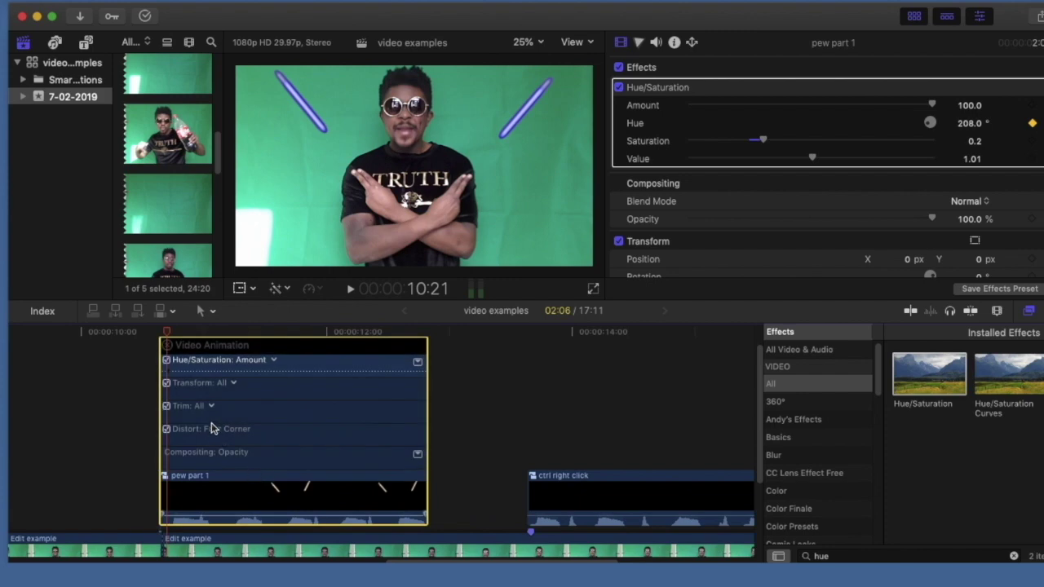
{"action": "key", "text": "space"}
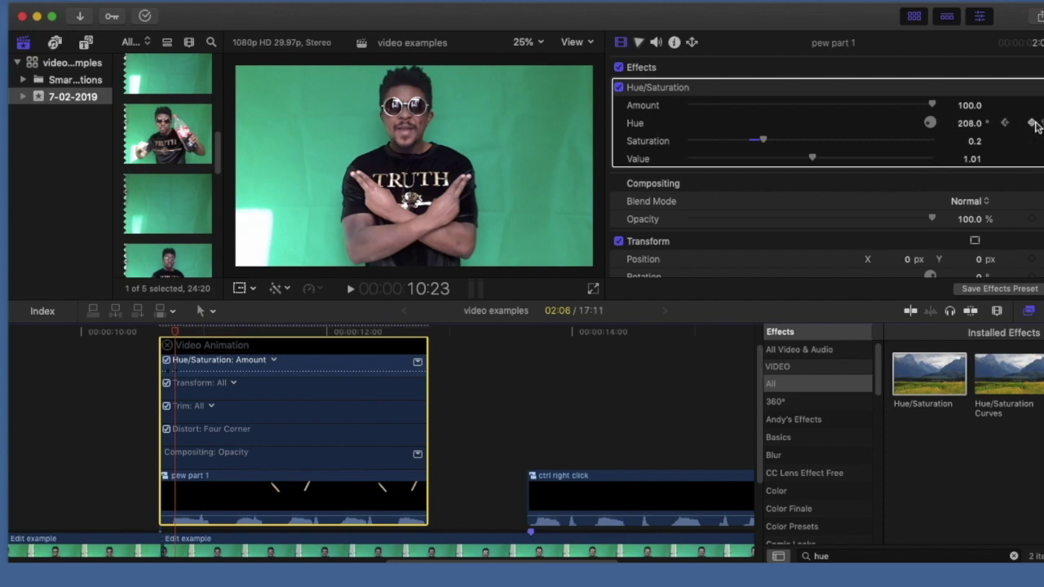
{"action": "mouse_move", "coordinate": [934, 128]}
{"action": "left_mouse_down"}
{"action": "mouse_move", "coordinate": [931, 119]}
{"action": "mouse_move", "coordinate": [937, 127]}
{"action": "left_mouse_up"}
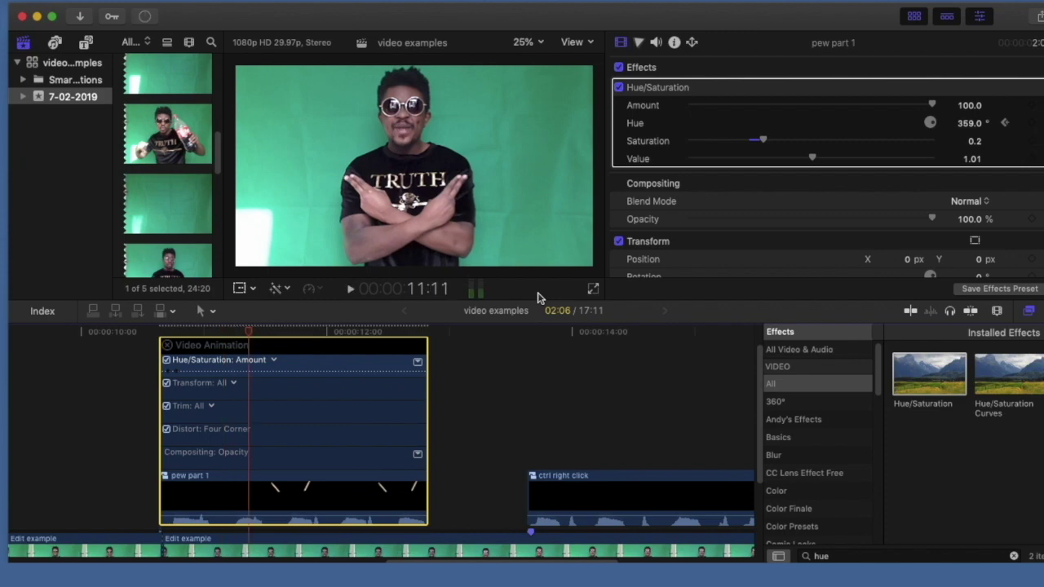
- Step back to the second laser shot at 11:08 and keyframe the hue to 303.3°
{"action": "key", "text": "Left"}
{"action": "key", "text": "Left"}
{"action": "key", "text": "Left"}
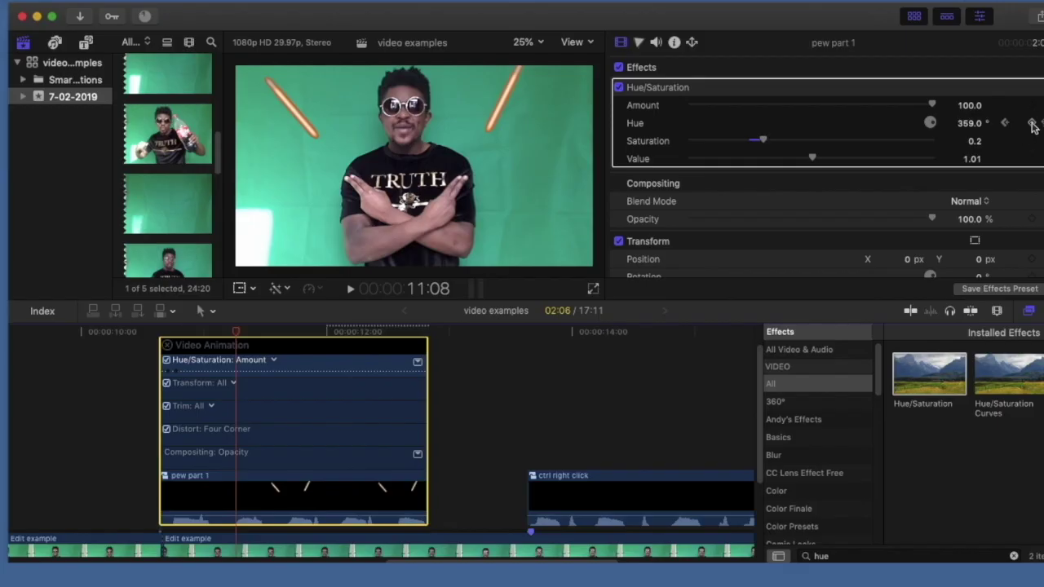
{"action": "left_click_drag", "start_coordinate": [933, 127], "coordinate": [933, 126]}
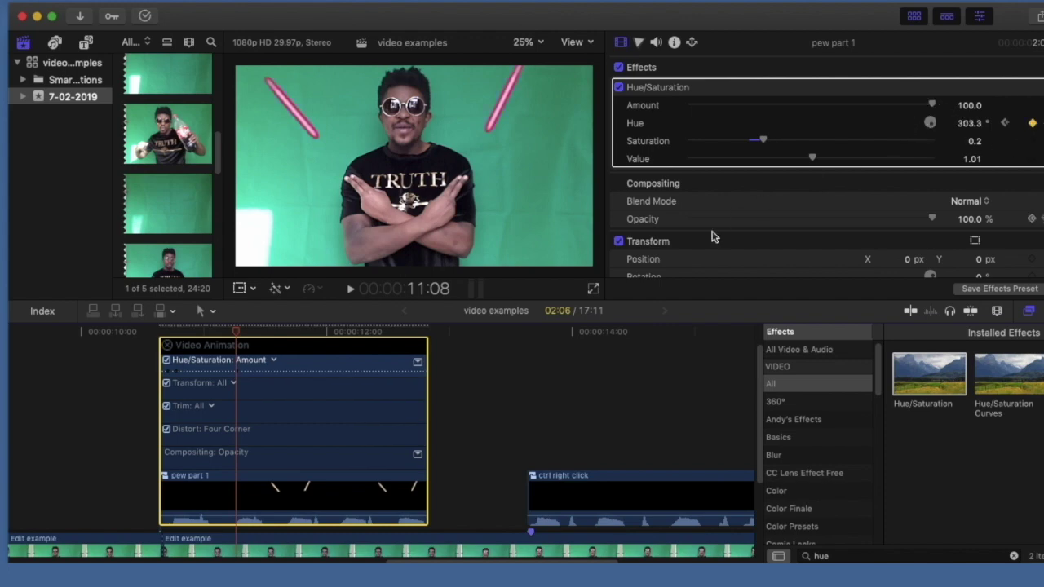
- Add another hue keyframe one frame earlier, at 11:07 where the second shot starts, with a hue of 310.7°
{"action": "key", "text": "Left"}
{"action": "key", "text": "Left"}
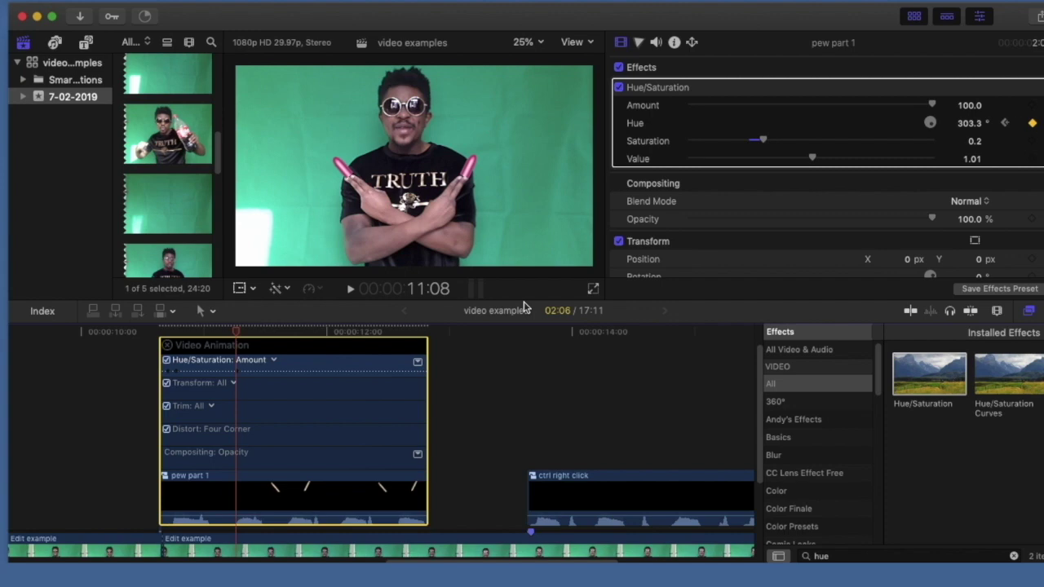
{"action": "key", "text": "Right"}
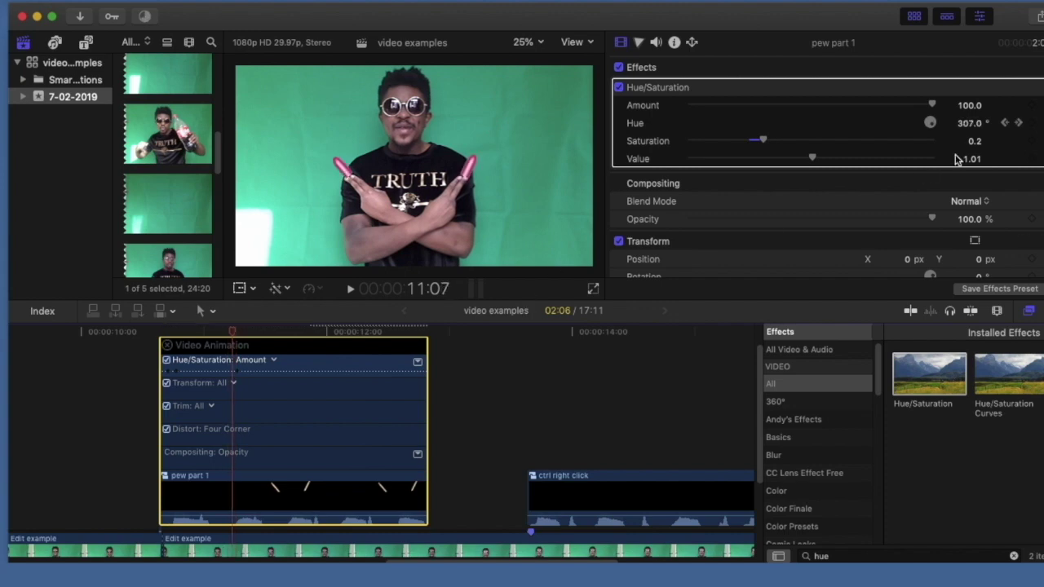
{"action": "left_click", "coordinate": [1032, 123]}
{"action": "mouse_move", "coordinate": [935, 126]}
{"action": "left_mouse_down"}
{"action": "mouse_move", "coordinate": [921, 128]}
{"action": "mouse_move", "coordinate": [927, 109]}
{"action": "mouse_move", "coordinate": [934, 140]}
{"action": "mouse_move", "coordinate": [937, 110]}
{"action": "mouse_move", "coordinate": [956, 113]}
{"action": "mouse_move", "coordinate": [940, 139]}
{"action": "left_mouse_up"}
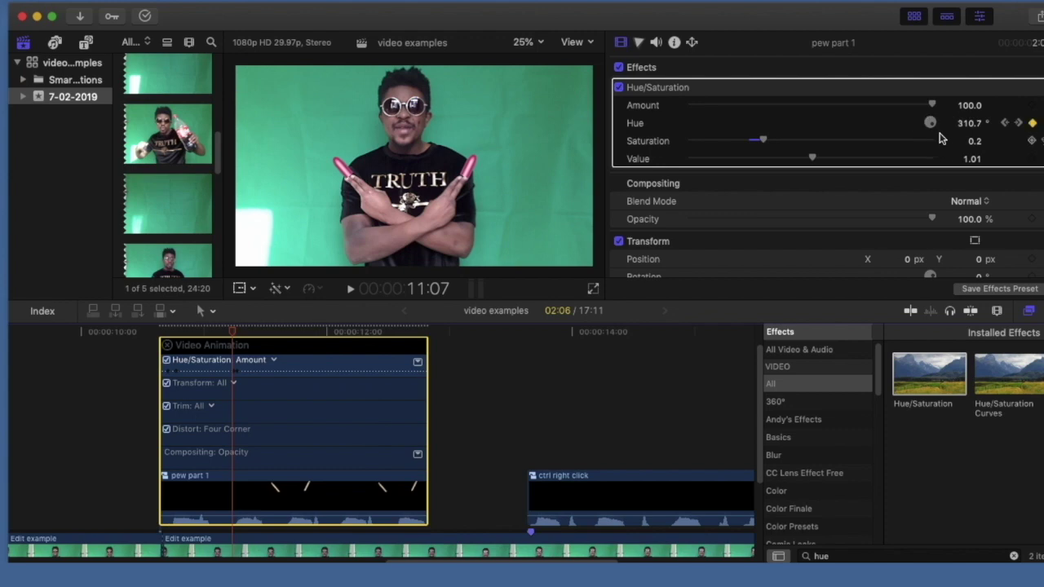
- Step forward frame by frame past the second shot and keyframe the hue for the next laser shot to 115.9°
{"action": "key", "text": "Right"}
{"action": "key", "text": "Right"}
{"action": "key", "text": "Right"}
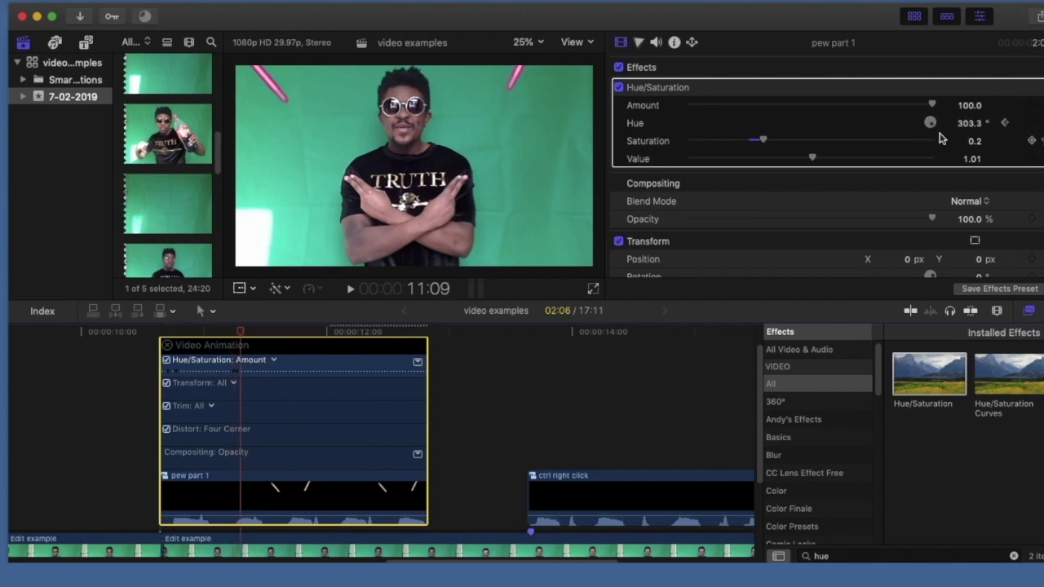
{"action": "key", "text": "shift+Right"}
{"action": "key", "text": "Right"}
{"action": "key", "text": "Right"}
{"action": "key", "text": "Right"}
{"action": "key", "text": "Right"}
{"action": "key", "text": "Right"}
{"action": "key", "text": "Right"}
{"action": "key", "text": "Right"}
{"action": "key", "text": "Right"}
{"action": "key", "text": "Right"}
{"action": "key", "text": "Right"}
{"action": "key", "text": "Right"}
{"action": "key", "text": "Right"}
{"action": "key", "text": "Right"}
{"action": "key", "text": "Right"}
{"action": "key", "text": "Right"}
{"action": "key", "text": "Right"}
{"action": "key", "text": "Right"}
{"action": "key", "text": "Right"}
{"action": "key", "text": "Right"}
{"action": "key", "text": "Right"}
{"action": "key", "text": "Right"}
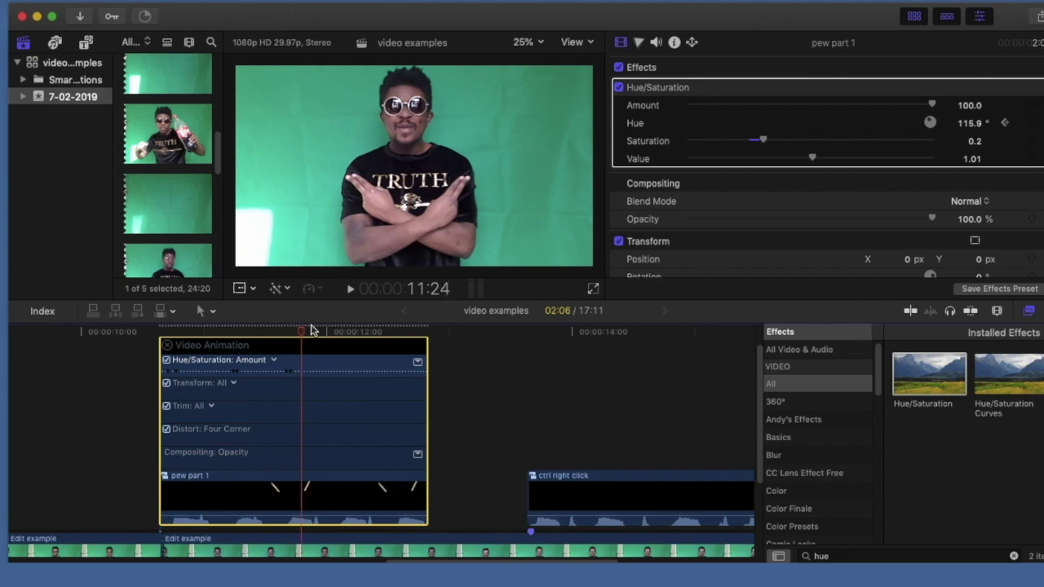
{"action": "key", "text": "Right"}
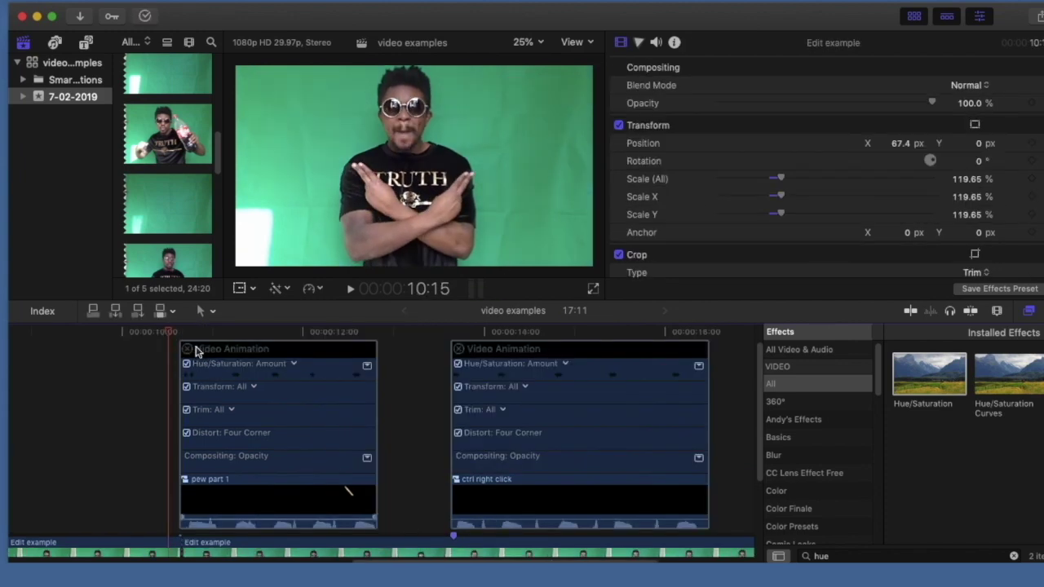
- Hide the video animation on pew part 1 and ctrl right click, and play back the recolored lasers from about 10:00
{"action": "left_click", "coordinate": [187, 349]}
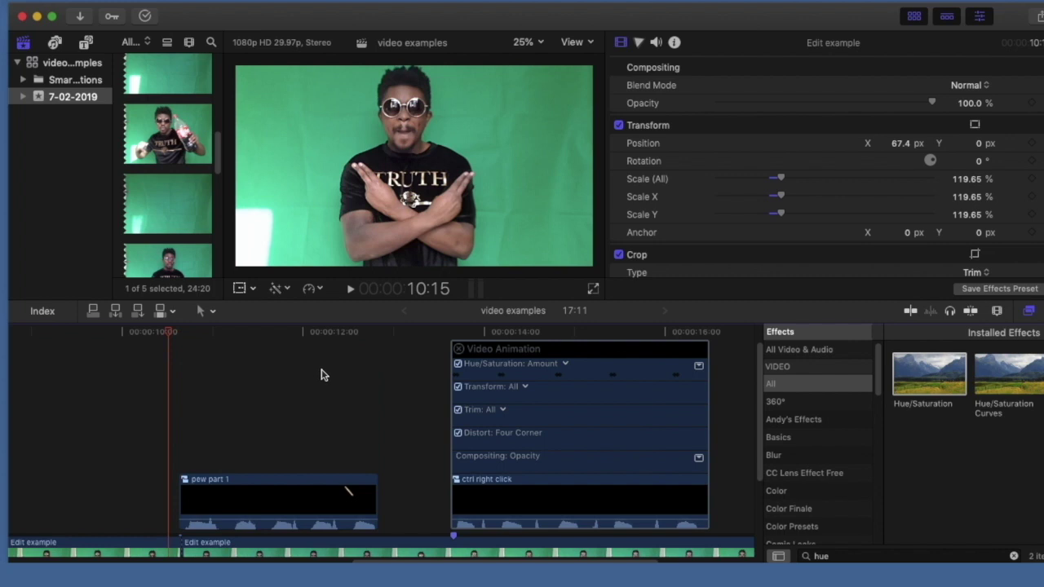
{"action": "left_click", "coordinate": [458, 349]}
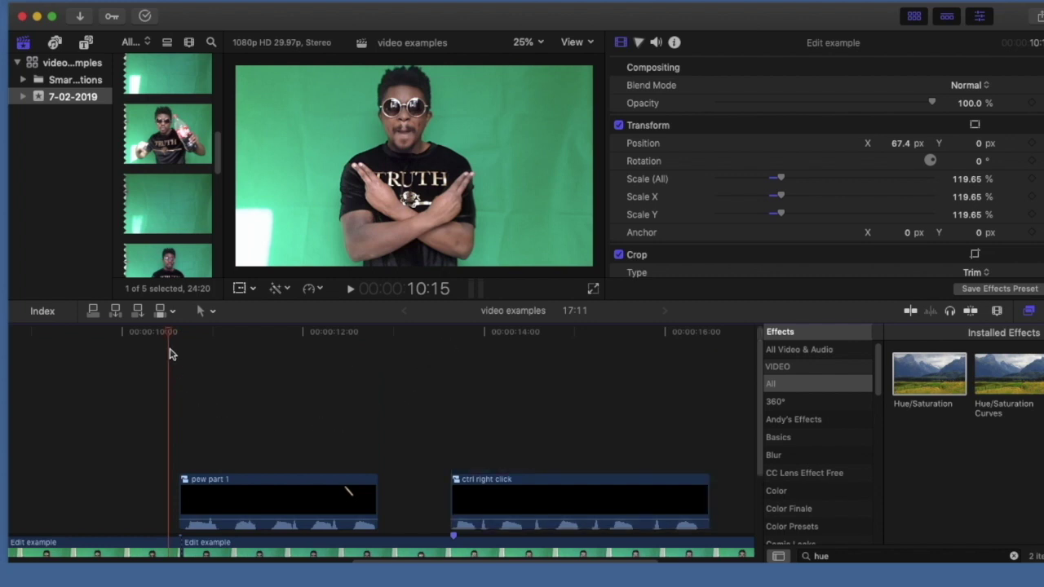
{"action": "left_click", "coordinate": [126, 345]}
{"action": "key", "text": "space"}
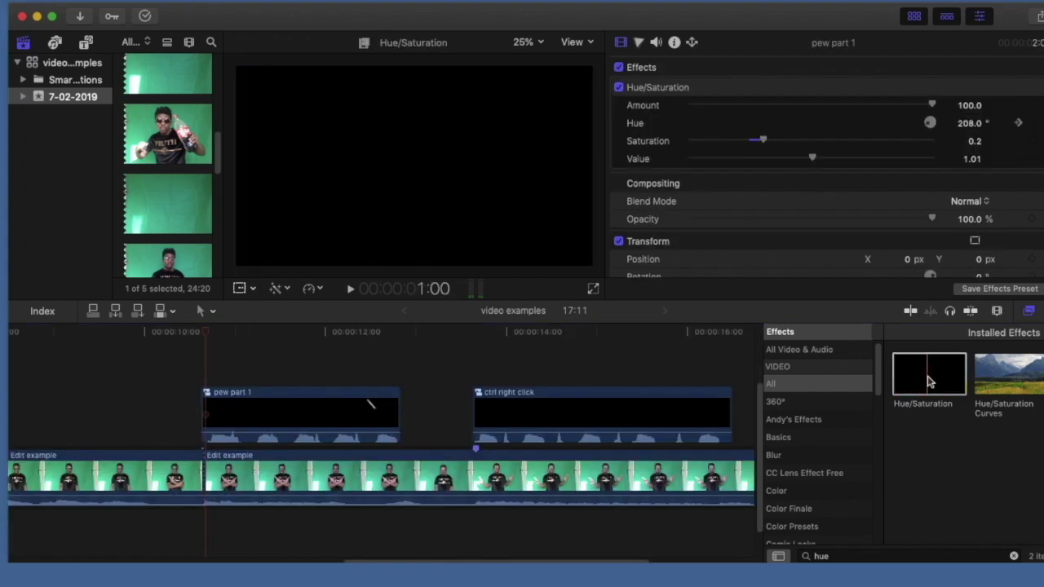
- Apply the Hue/Saturation effect to the Edit example clip beneath the laser compound clips
{"action": "left_click_drag", "start_coordinate": [928, 379], "coordinate": [621, 485]}
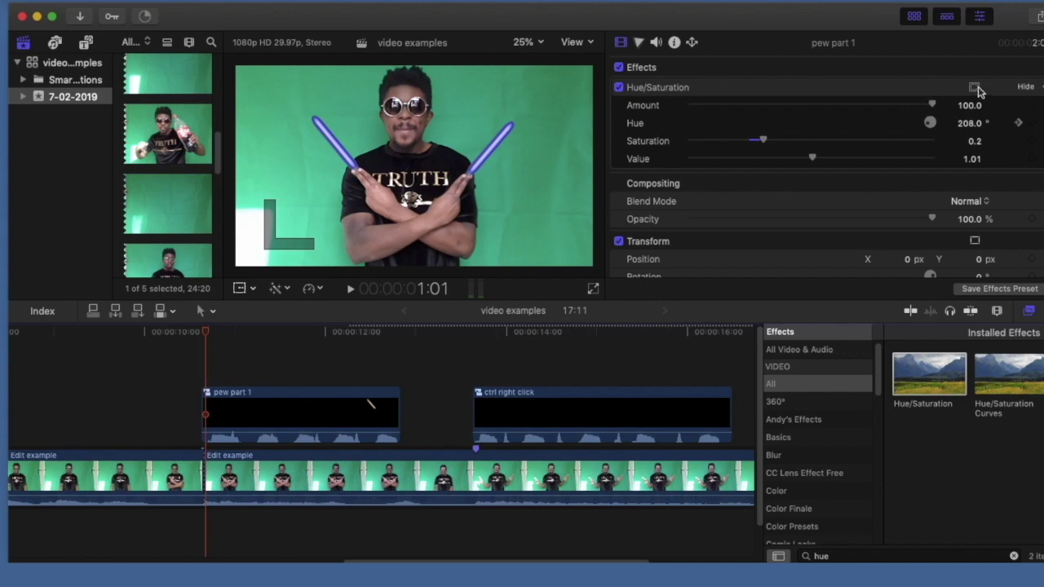
{"action": "left_click", "coordinate": [976, 88]}
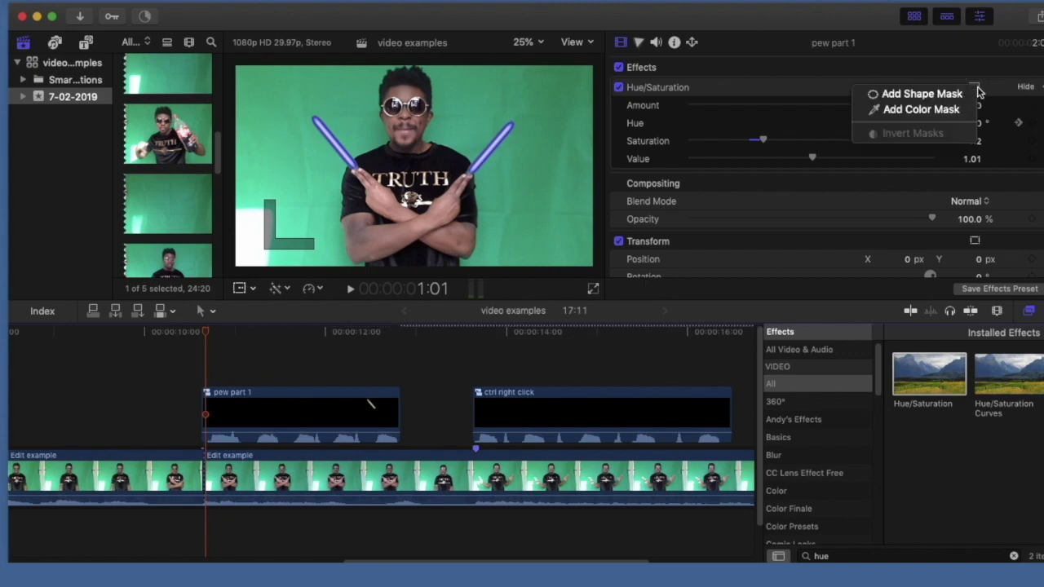
{"action": "left_click", "coordinate": [944, 111]}
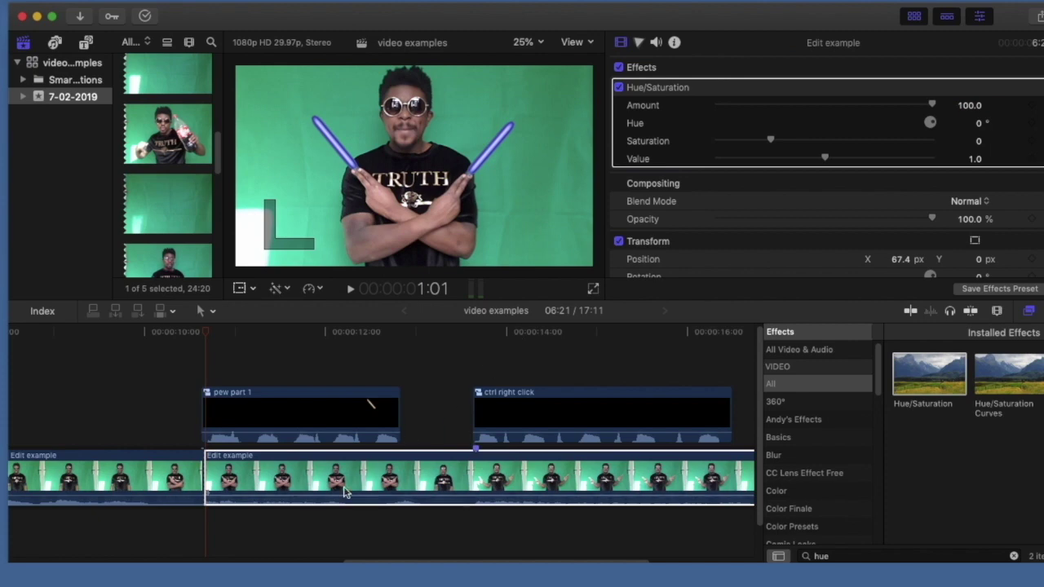
- Add a color mask to the Edit example clip's Hue/Saturation effect and sample the green backdrop beside the performer
{"action": "left_click", "coordinate": [333, 480]}
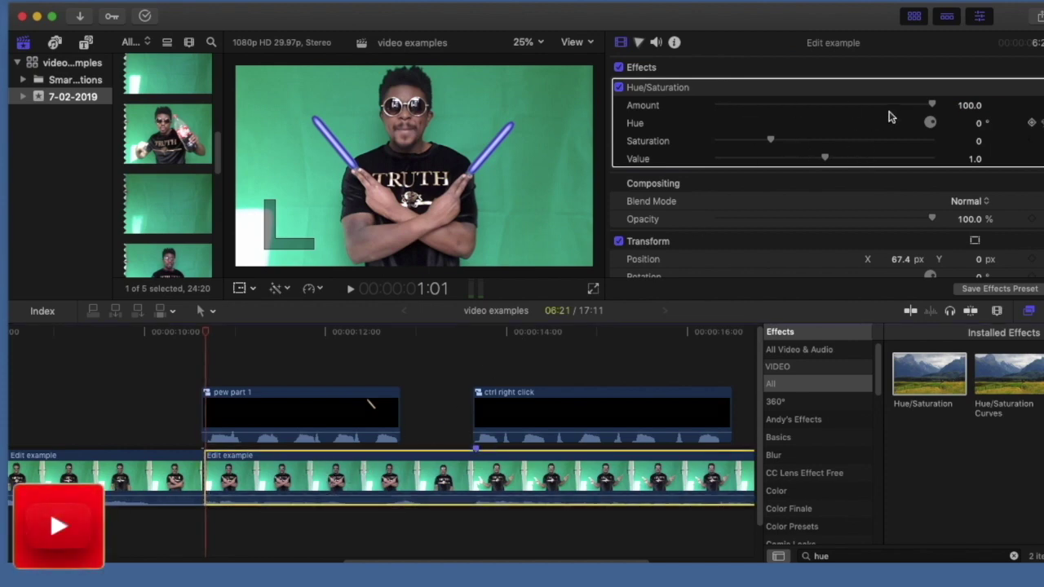
{"action": "left_click", "coordinate": [976, 87]}
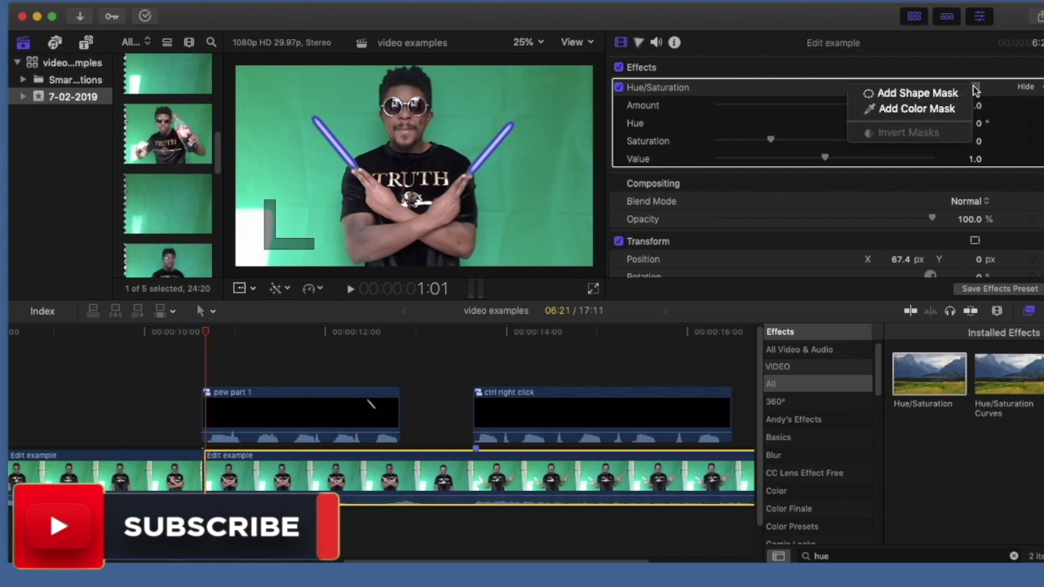
{"action": "left_click", "coordinate": [938, 113]}
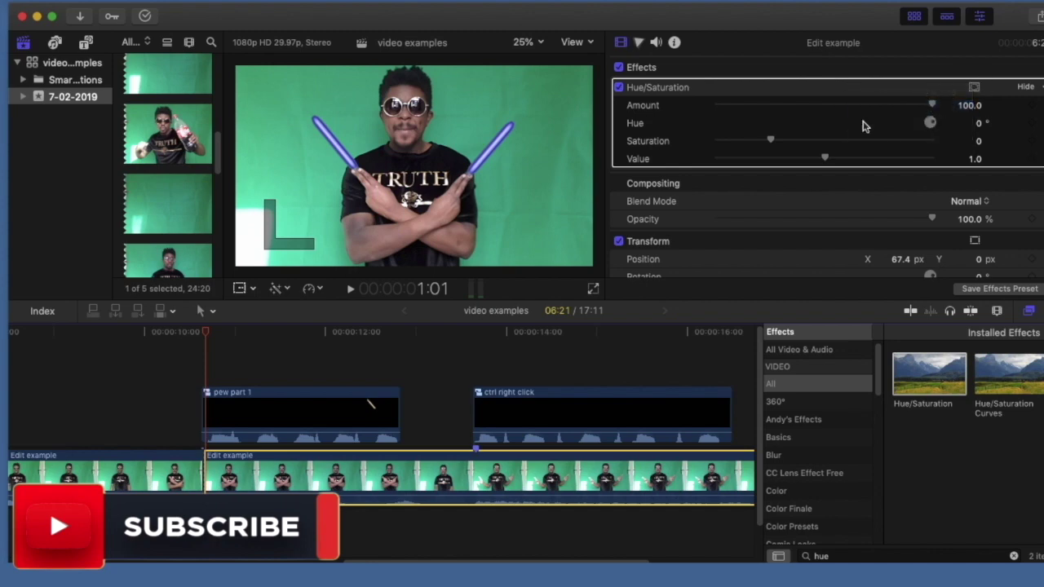
{"action": "left_click", "coordinate": [531, 208]}
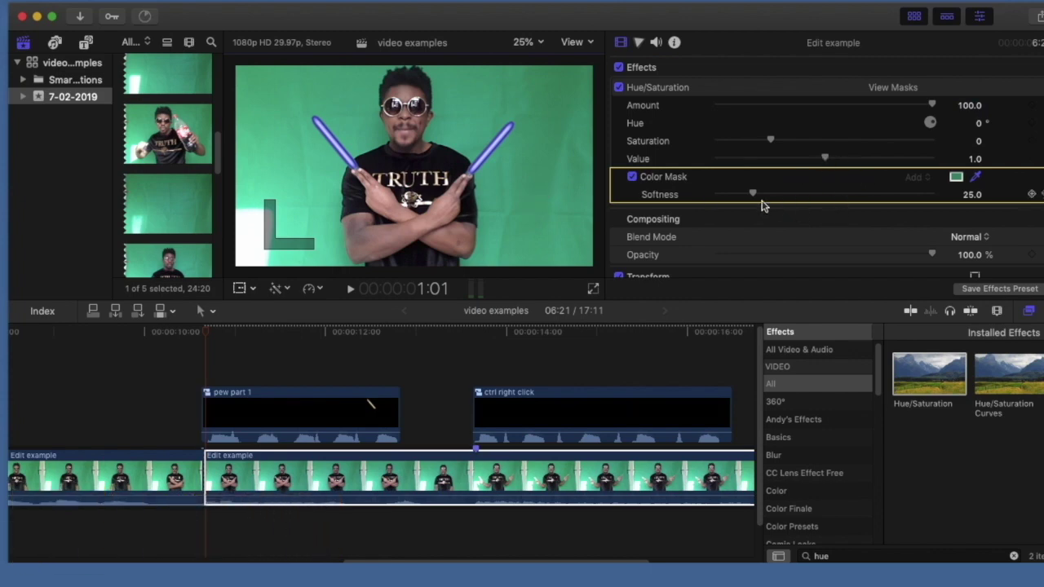
- Set the backdrop's hue to 178.9° and the color mask softness to 150
{"action": "left_click_drag", "start_coordinate": [754, 198], "coordinate": [776, 196]}
{"action": "left_click_drag", "start_coordinate": [927, 121], "coordinate": [925, 124]}
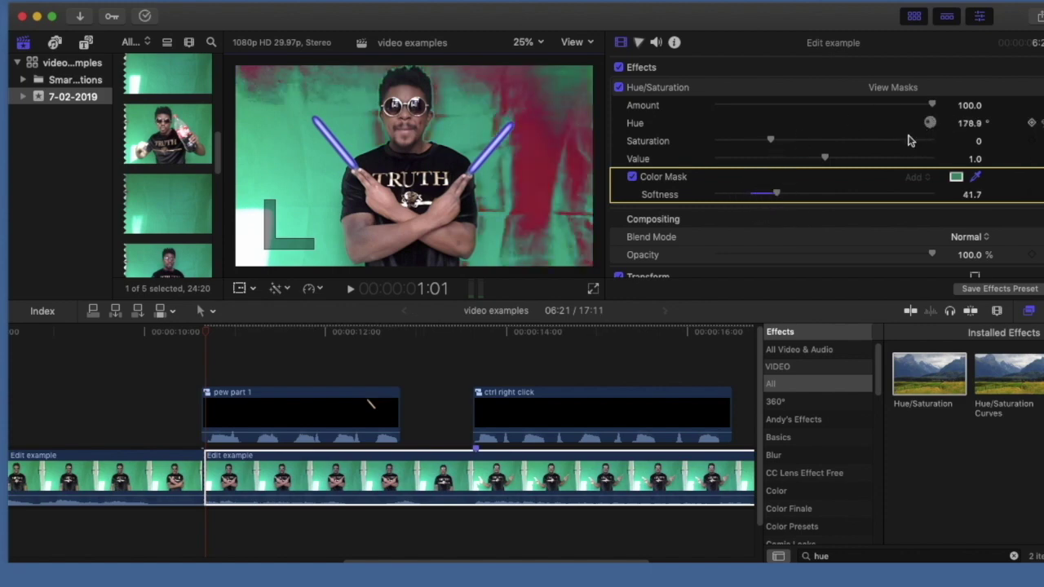
{"action": "left_click_drag", "start_coordinate": [777, 196], "coordinate": [959, 250]}
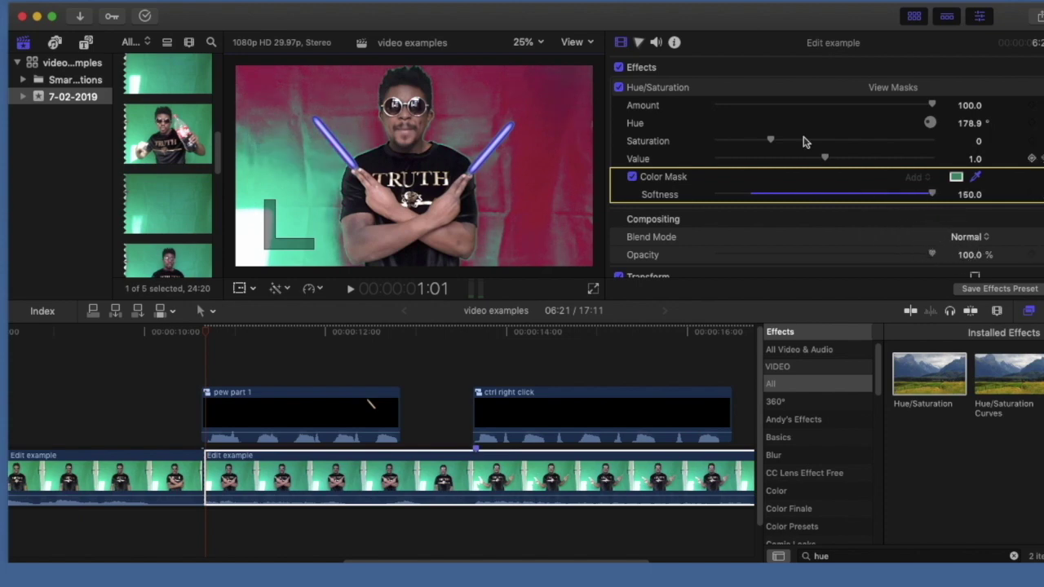
- Set the backdrop's value to 1.57 and saturation to 0.59, and shift its hue toward orange
{"action": "left_click_drag", "start_coordinate": [826, 161], "coordinate": [889, 173]}
{"action": "left_click_drag", "start_coordinate": [773, 143], "coordinate": [805, 153]}
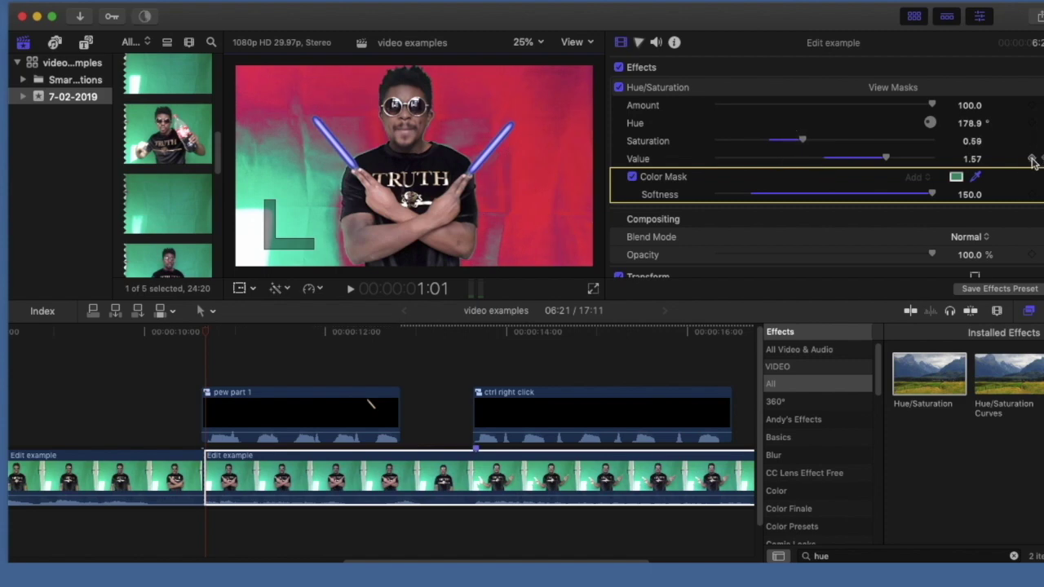
{"action": "mouse_move", "coordinate": [930, 122]}
{"action": "left_mouse_down"}
{"action": "mouse_move", "coordinate": [913, 144]}
{"action": "mouse_move", "coordinate": [932, 119]}
{"action": "mouse_move", "coordinate": [938, 134]}
{"action": "mouse_move", "coordinate": [921, 143]}
{"action": "mouse_move", "coordinate": [930, 131]}
{"action": "left_mouse_up"}
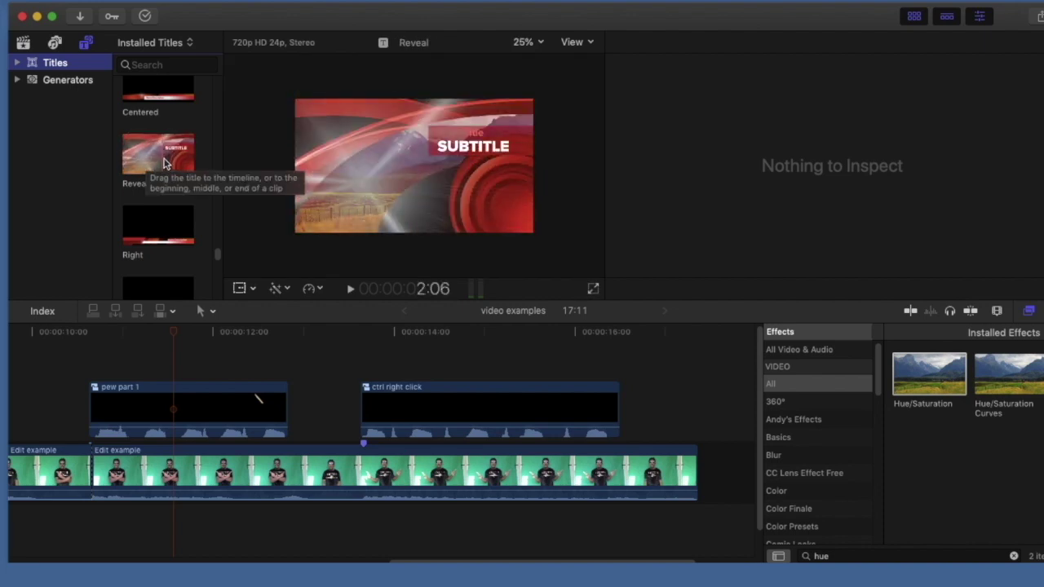
- Add the Reveal title to the end of the timeline, directly after the last Edit example clip
{"action": "left_click_drag", "start_coordinate": [158, 159], "coordinate": [676, 466]}
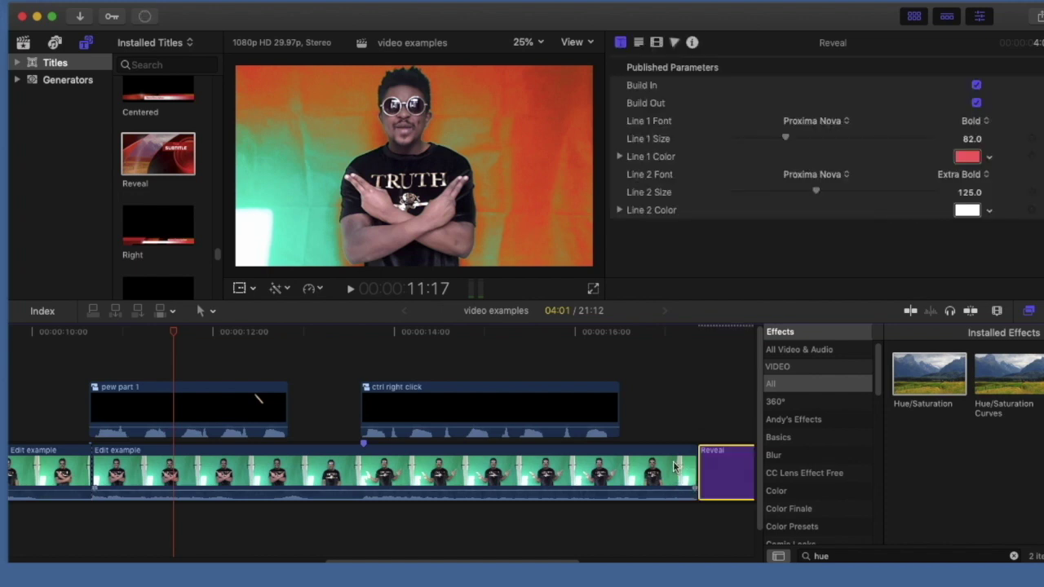
{"action": "scroll", "coordinate": [676, 467], "scroll_direction": "right", "scroll_amount": 5}
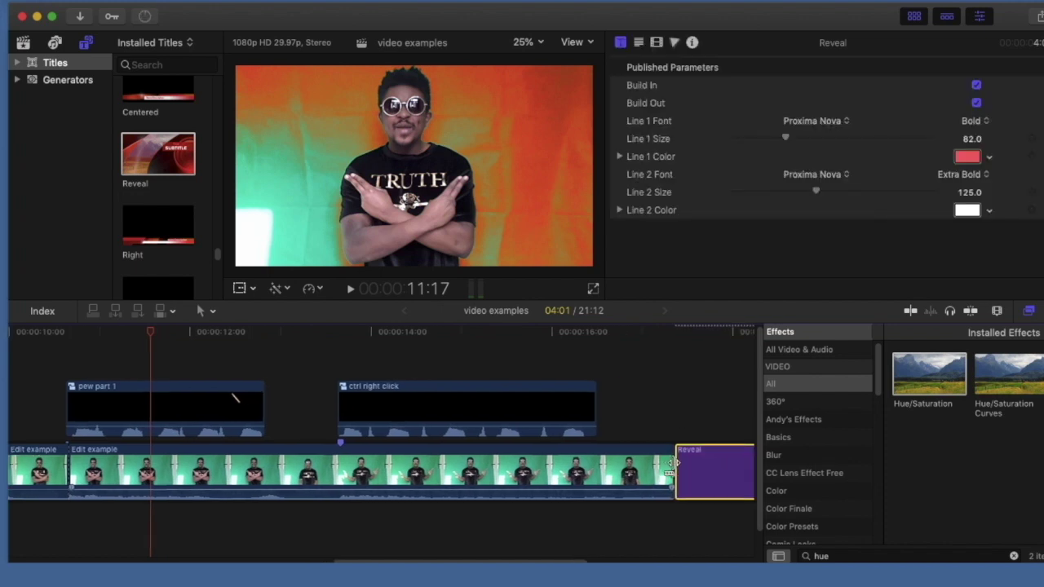
- Play into the Reveal title until its text shows, and replace the first line with "PewNews"
{"action": "left_click", "coordinate": [524, 324]}
{"action": "key", "text": "space"}
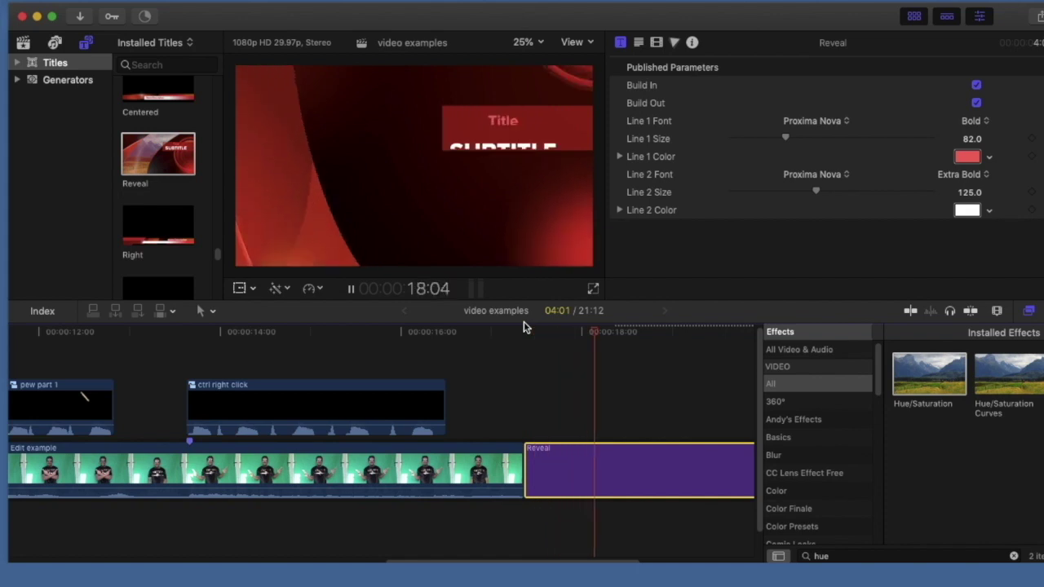
{"action": "key", "text": "space"}
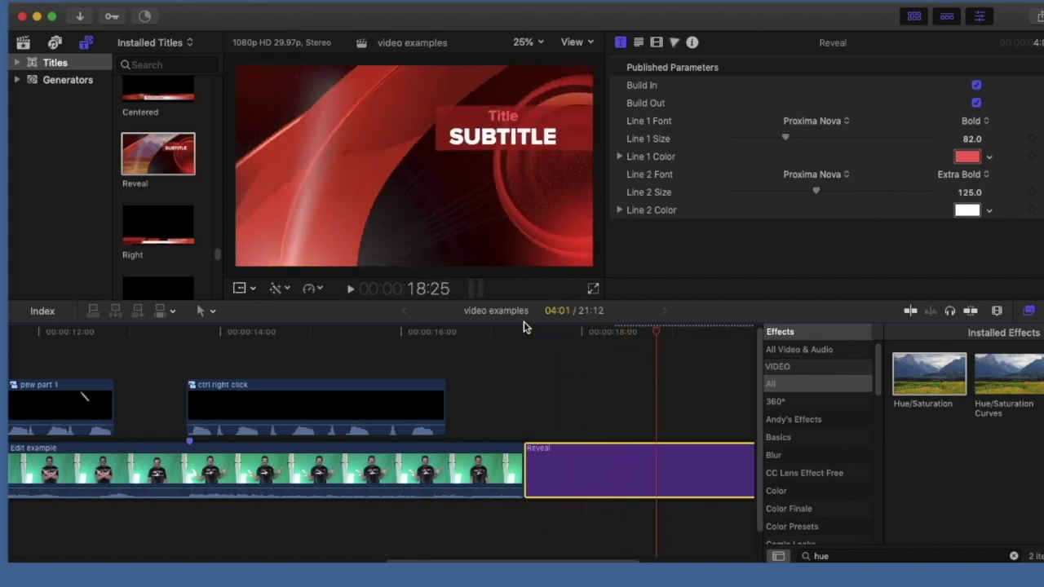
{"action": "left_click", "coordinate": [544, 133]}
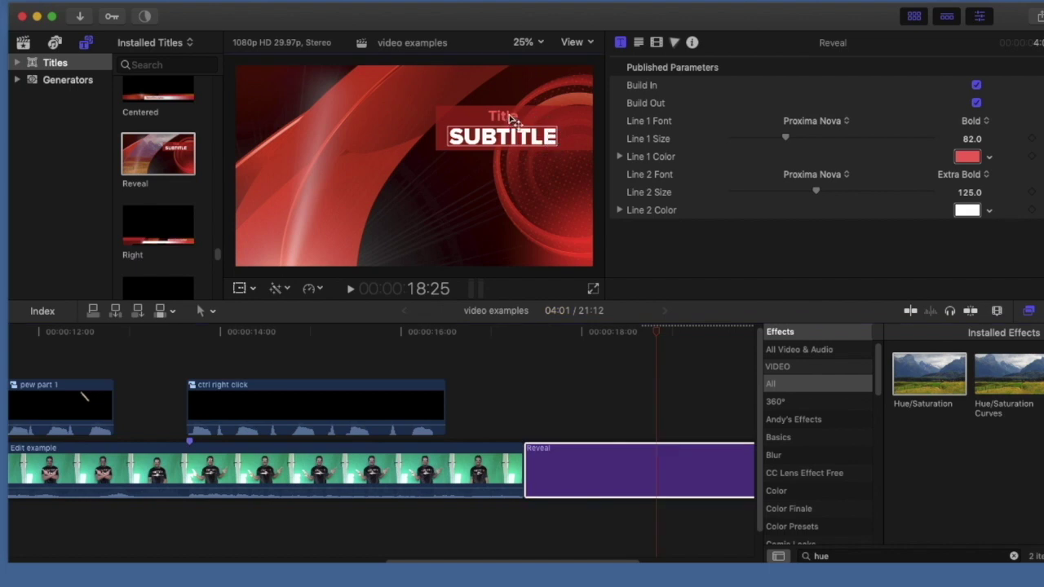
{"action": "left_click", "coordinate": [515, 119]}
{"action": "double_click", "coordinate": [508, 119]}
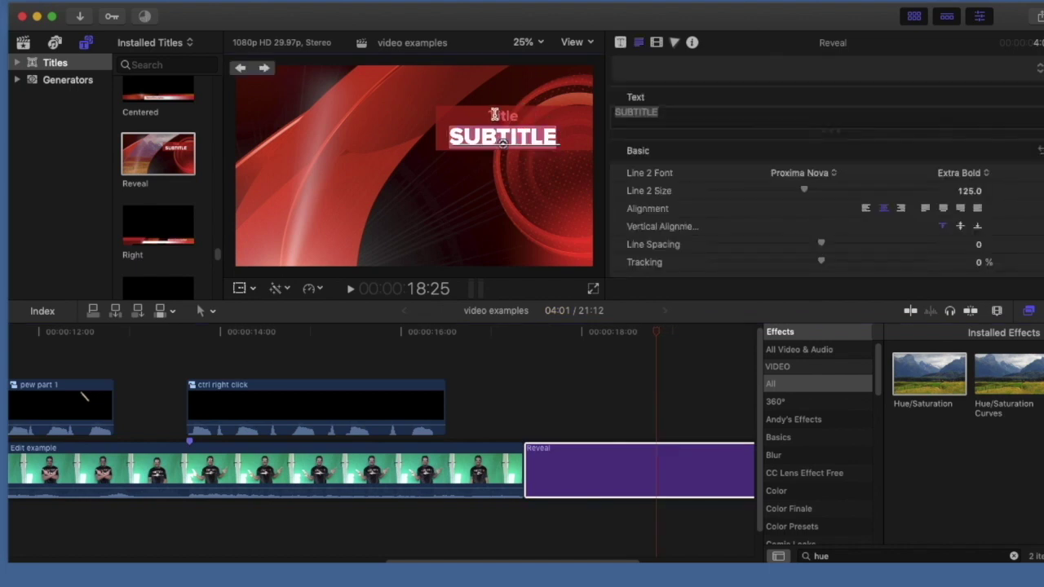
{"action": "double_click", "coordinate": [519, 115]}
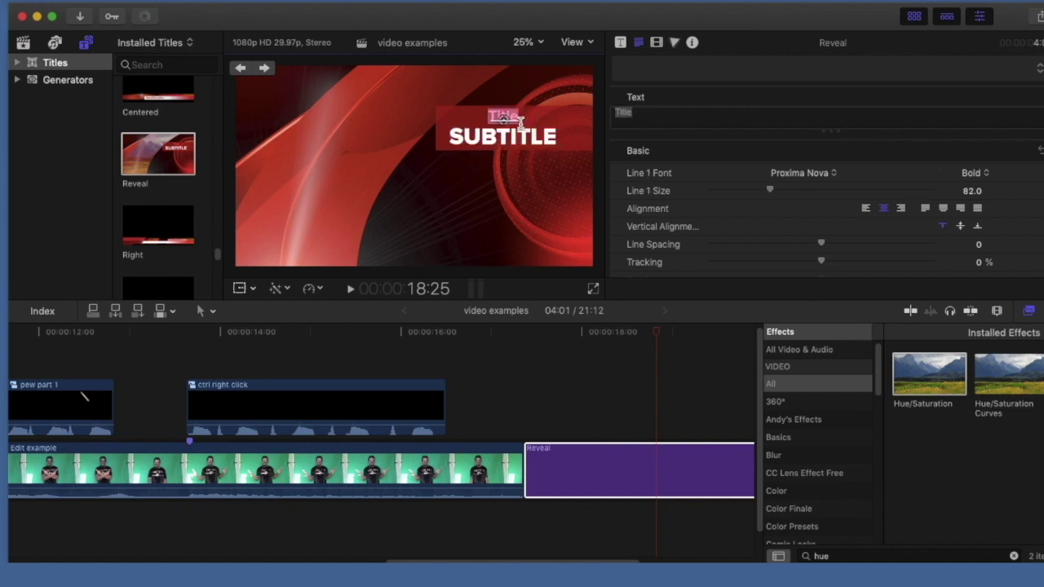
{"action": "key", "text": "BackSpace"}
{"action": "type", "text": "PewNews"}
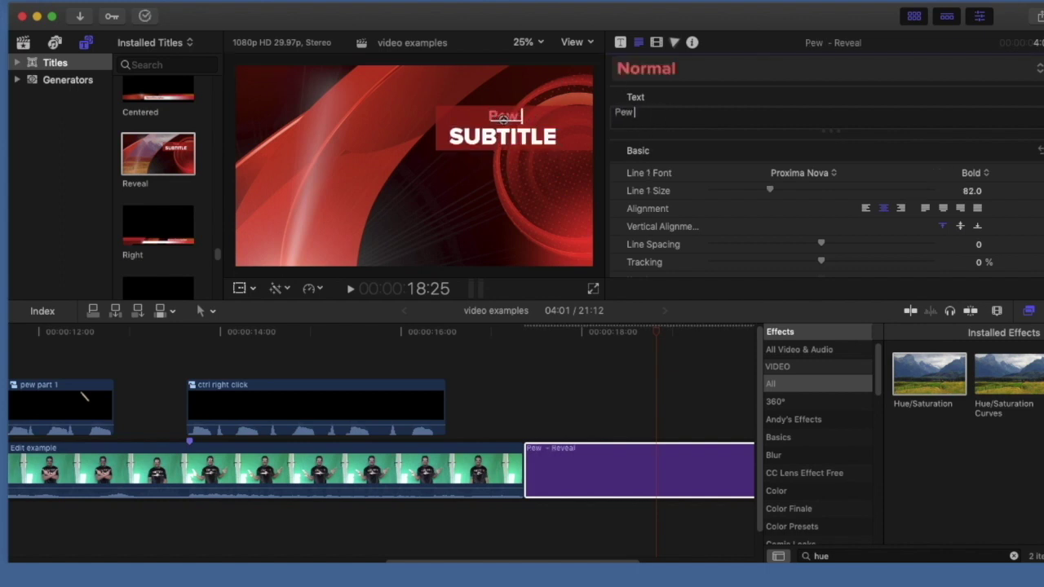
- Replace the subtitle line of the Reveal title with "Effect"
{"action": "key", "text": "Tab"}
{"action": "type", "text": "effe"}
{"action": "key", "text": "BackSpace"}
{"action": "key", "text": "BackSpace"}
{"action": "key", "text": "BackSpace"}
{"action": "key", "text": "BackSpace"}
{"action": "type", "text": "Effect"}
- Play back the edited title to check its animated text
{"action": "left_click", "coordinate": [512, 345]}
{"action": "key", "text": "space"}
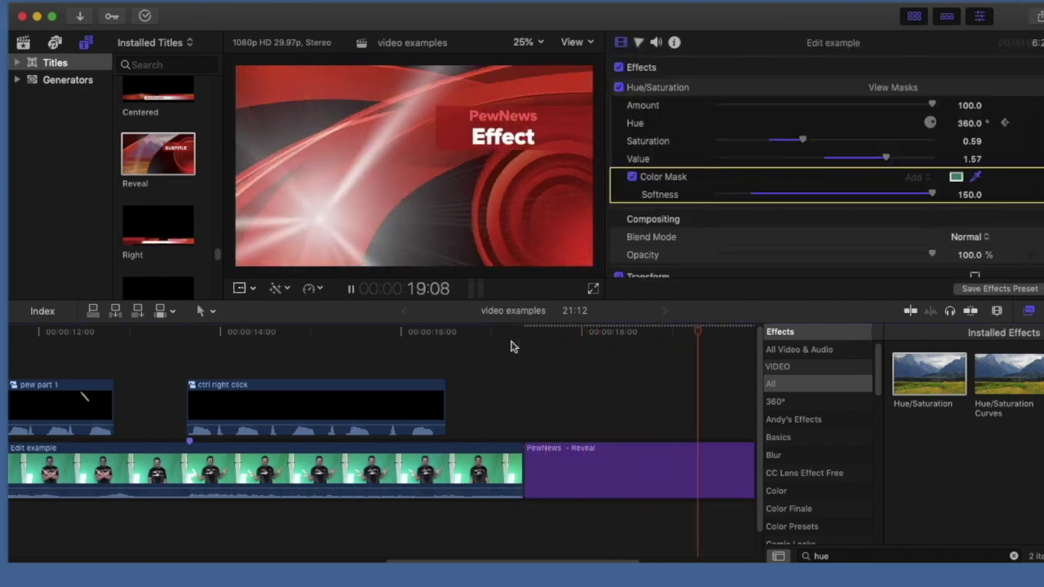
{"action": "key", "text": "space"}
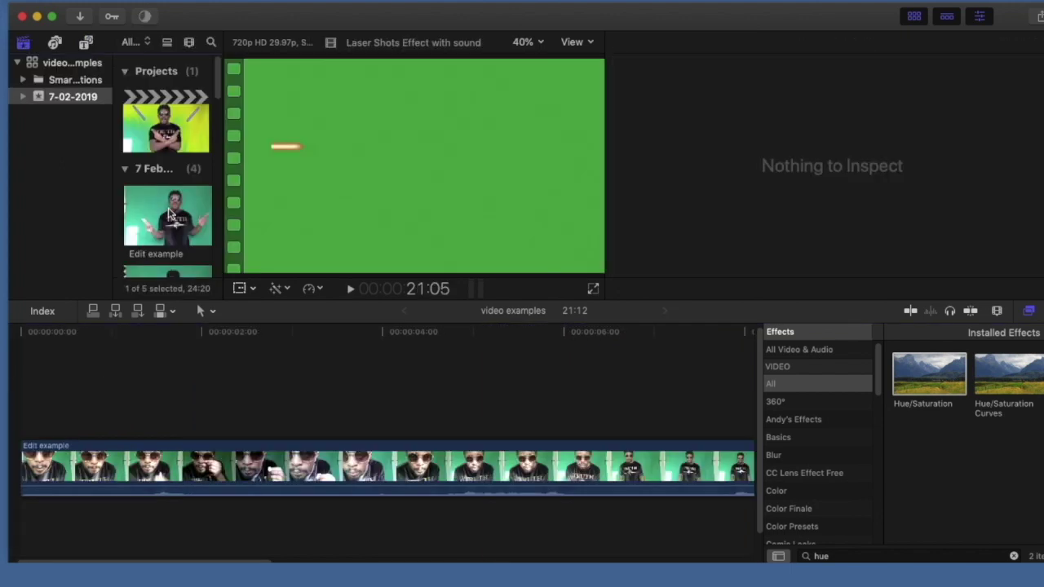
- Connect the Edit example clip above the main storyline and shift it later so its footage lies over the PewNews title
{"action": "left_click", "coordinate": [169, 212]}
{"action": "left_click_drag", "start_coordinate": [169, 212], "coordinate": [562, 387]}
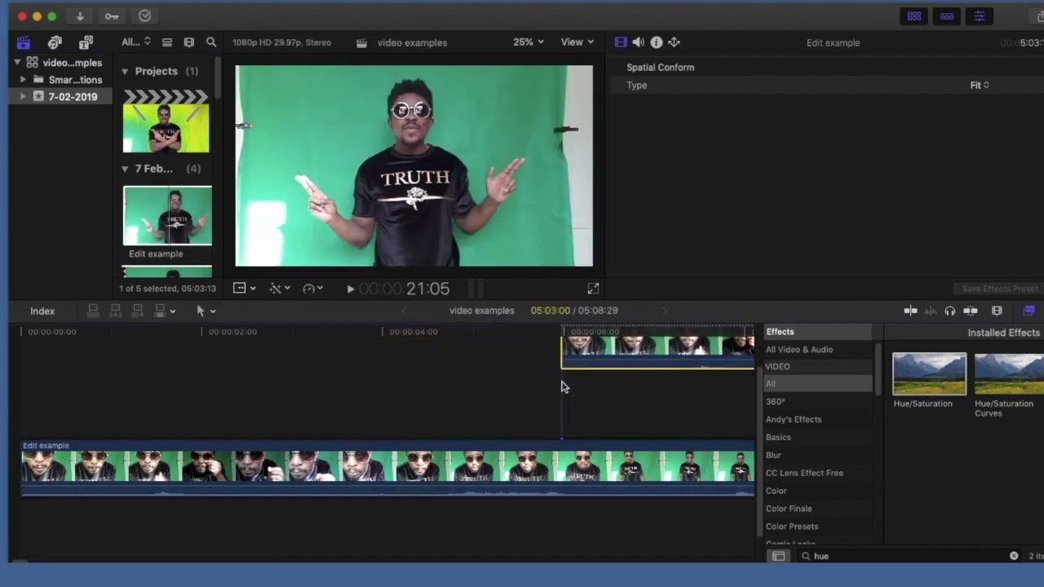
{"action": "scroll", "coordinate": [571, 389], "scroll_direction": "right", "scroll_amount": 3}
{"action": "left_click_drag", "start_coordinate": [428, 350], "coordinate": [731, 350]}
{"action": "scroll", "coordinate": [665, 418], "scroll_direction": "right", "scroll_amount": 10}
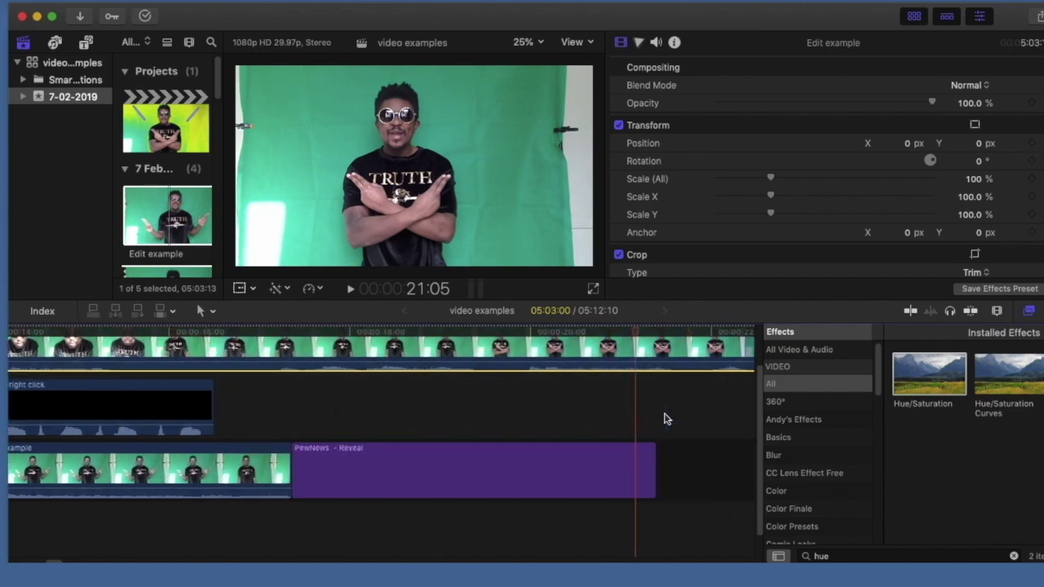
- Split the connected Edit example clip just after the start of the PewNews title and delete the part before the cut
{"action": "left_click", "coordinate": [209, 333]}
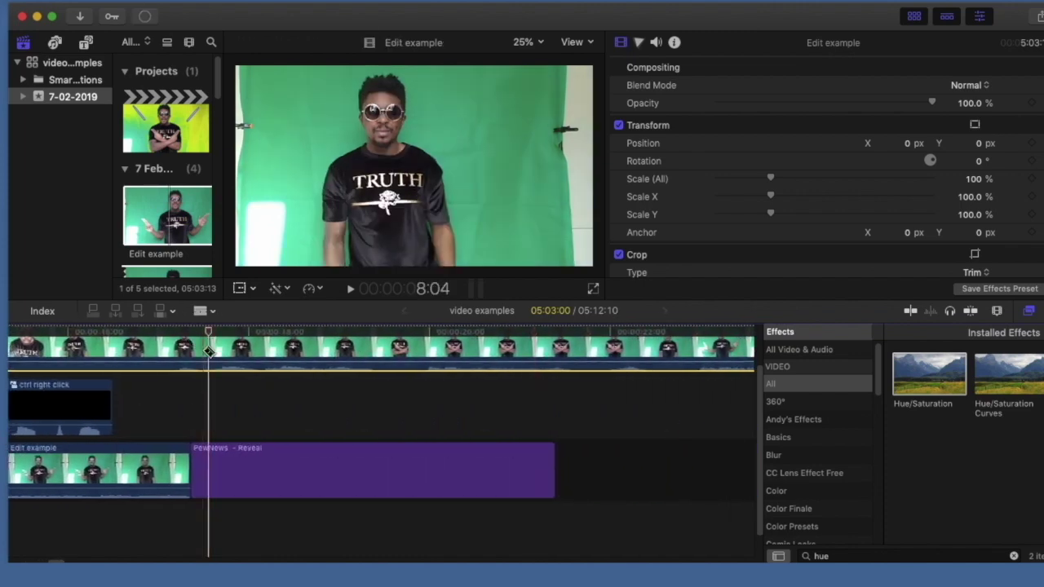
{"action": "left_click", "coordinate": [209, 351]}
{"action": "key", "text": "a"}
{"action": "left_click", "coordinate": [174, 351]}
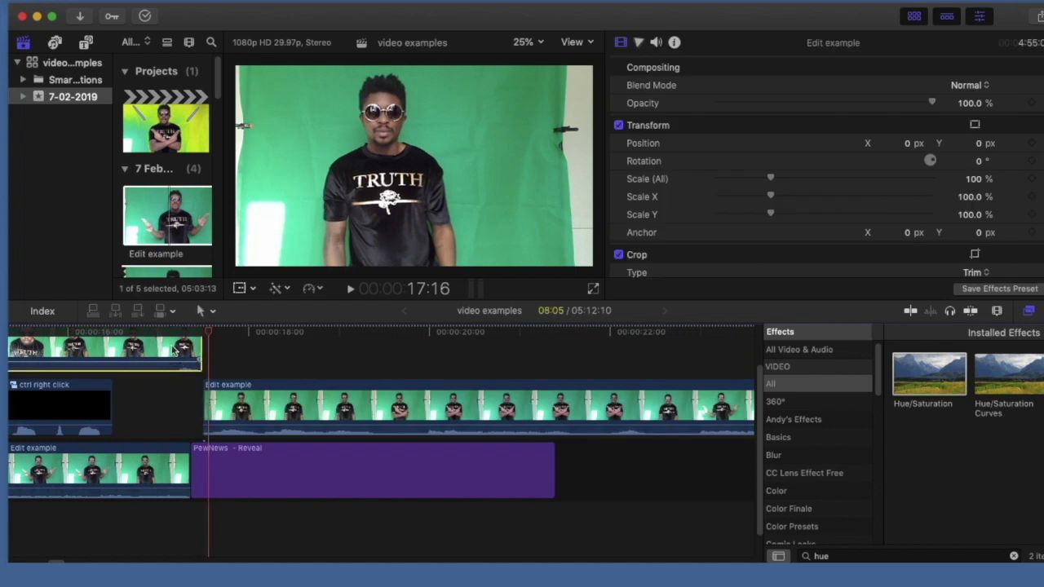
{"action": "key", "text": "Delete"}
- Split the remaining connected Edit example clip again at about 19 seconds on the timeline
{"action": "key", "text": "b"}
{"action": "left_click", "coordinate": [336, 397]}
{"action": "key", "text": "a"}
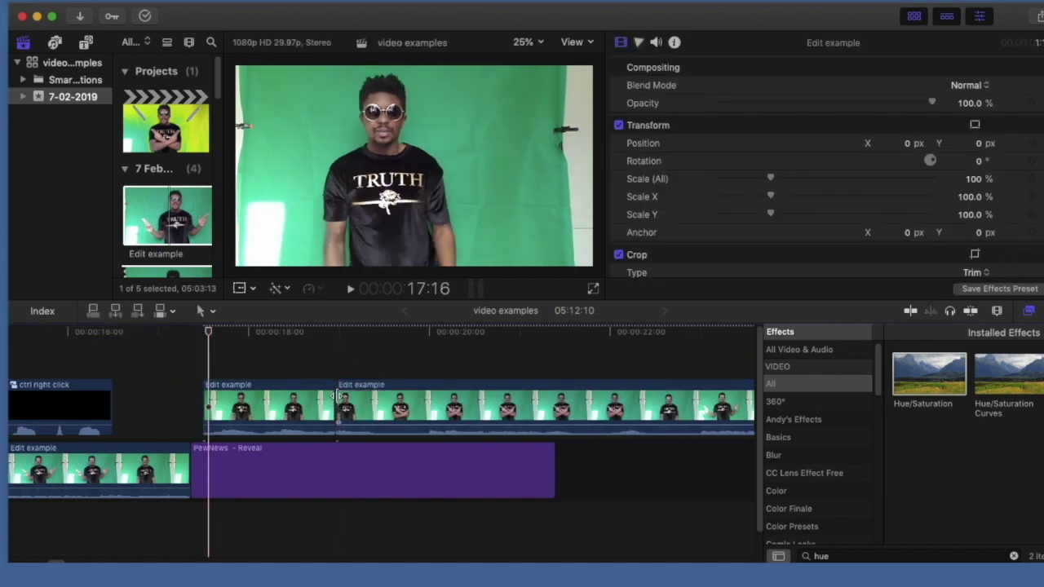
- Scale the first connected Edit example piece to about 46.48% and position it at about X -311.1 px, Y -203.1 px
{"action": "left_click", "coordinate": [274, 404]}
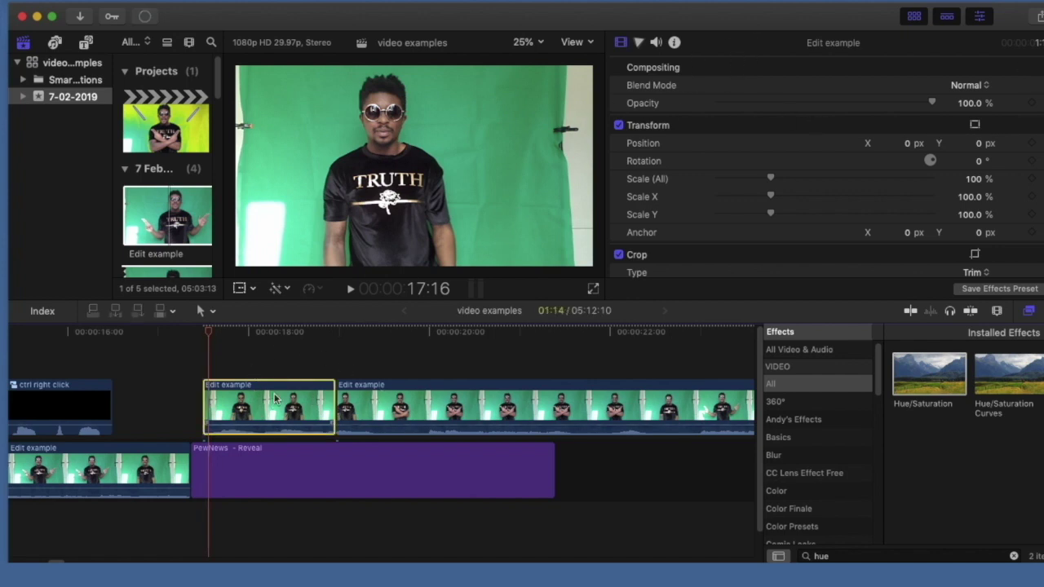
{"action": "left_click", "coordinate": [254, 345]}
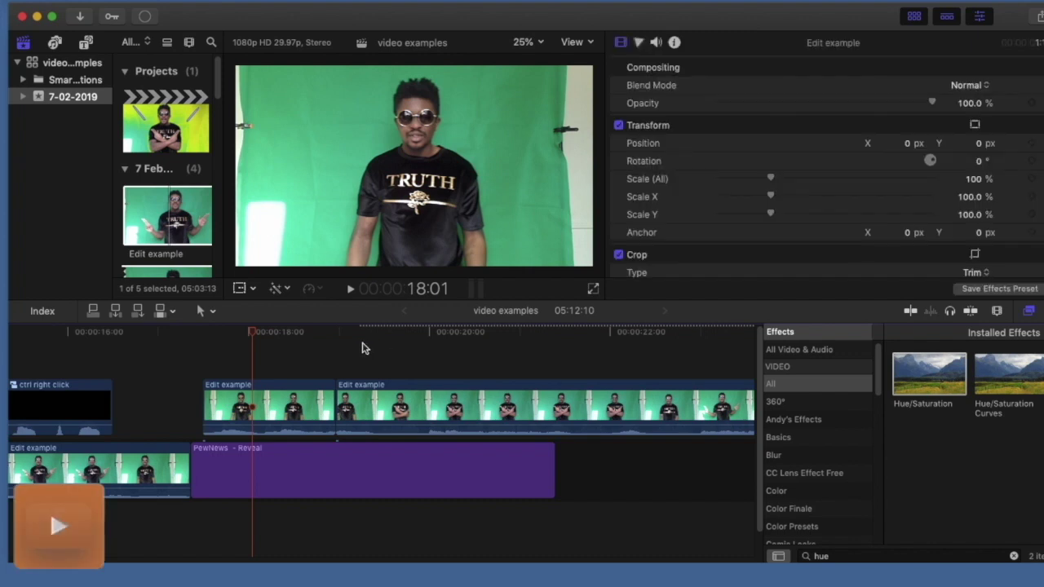
{"action": "left_click", "coordinate": [975, 124]}
{"action": "left_click_drag", "start_coordinate": [592, 265], "coordinate": [480, 213]}
{"action": "left_click", "coordinate": [413, 165]}
{"action": "left_click_drag", "start_coordinate": [413, 166], "coordinate": [356, 203]}
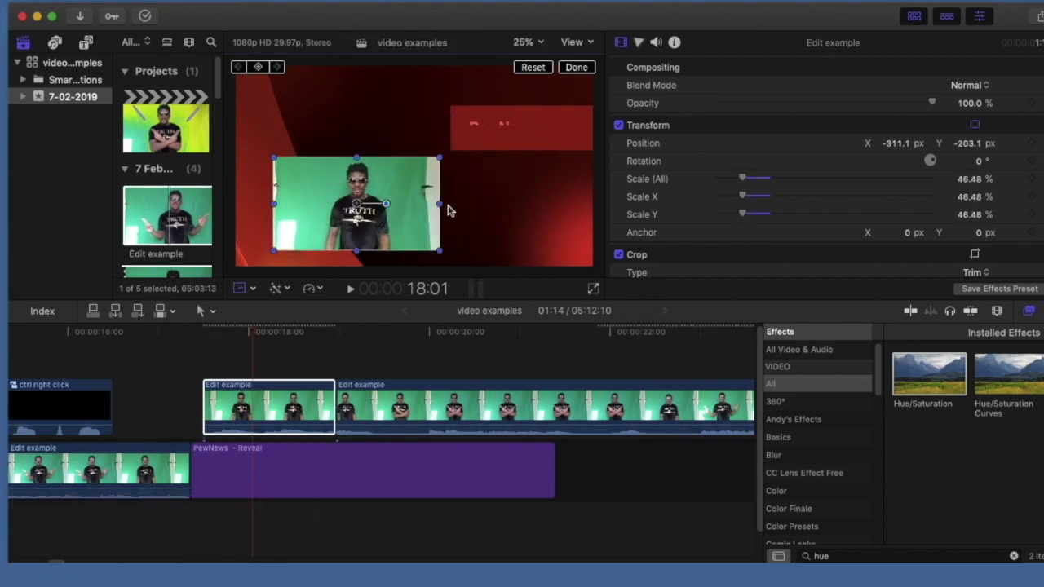
- Shrink the first connected piece to about 34.23%, lower its opacity to 22.13%, and move the playhead to its start
{"action": "left_click_drag", "start_coordinate": [439, 160], "coordinate": [415, 170]}
{"action": "left_click_drag", "start_coordinate": [931, 103], "coordinate": [763, 112]}
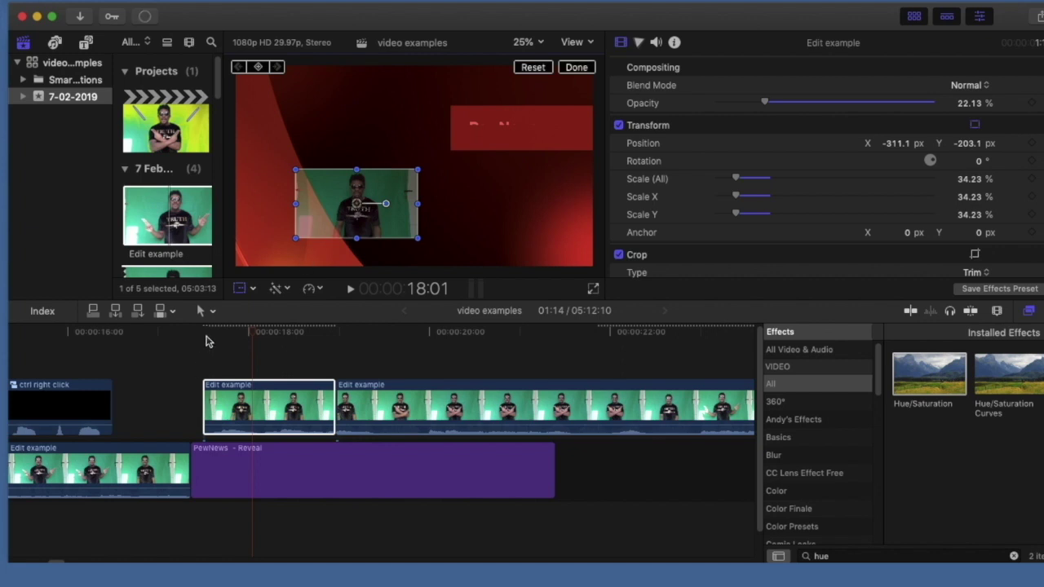
{"action": "left_click", "coordinate": [207, 335]}
{"action": "left_click_drag", "start_coordinate": [209, 335], "coordinate": [205, 337]}
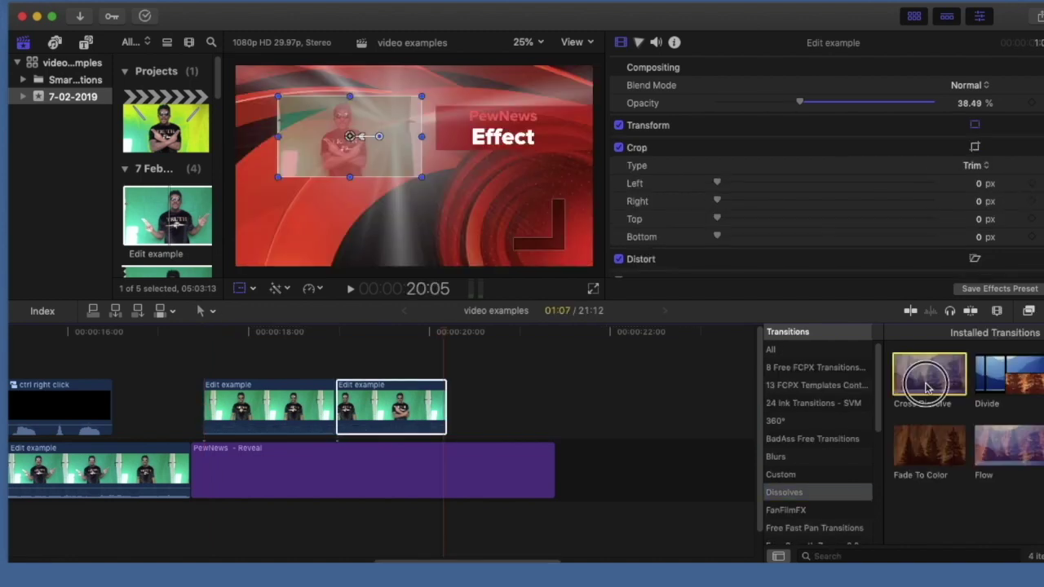
- Apply Cross Dissolve transitions to both ends of the second connected Edit example piece above the title
{"action": "left_click_drag", "start_coordinate": [929, 374], "coordinate": [360, 405]}
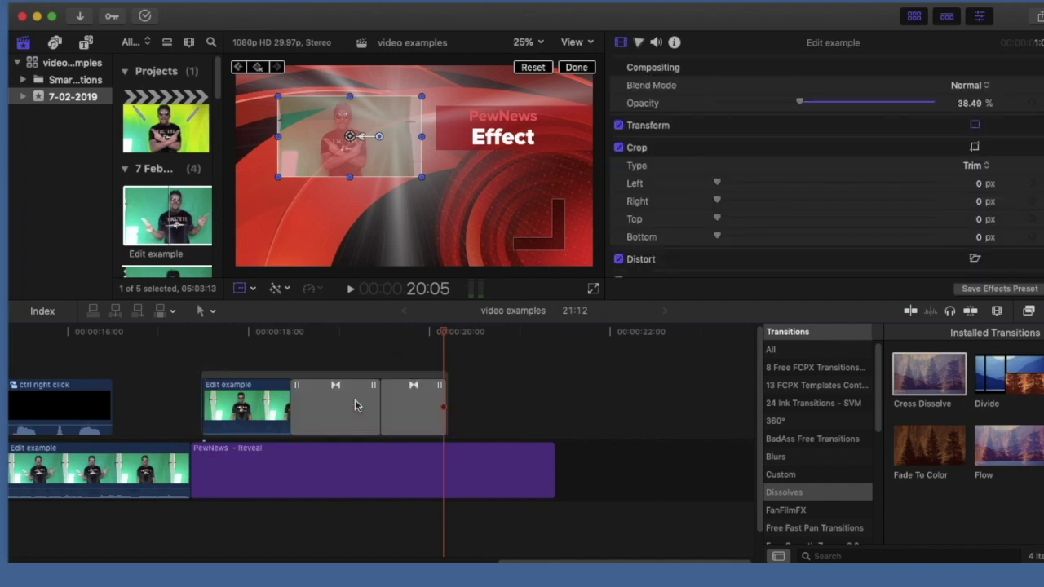